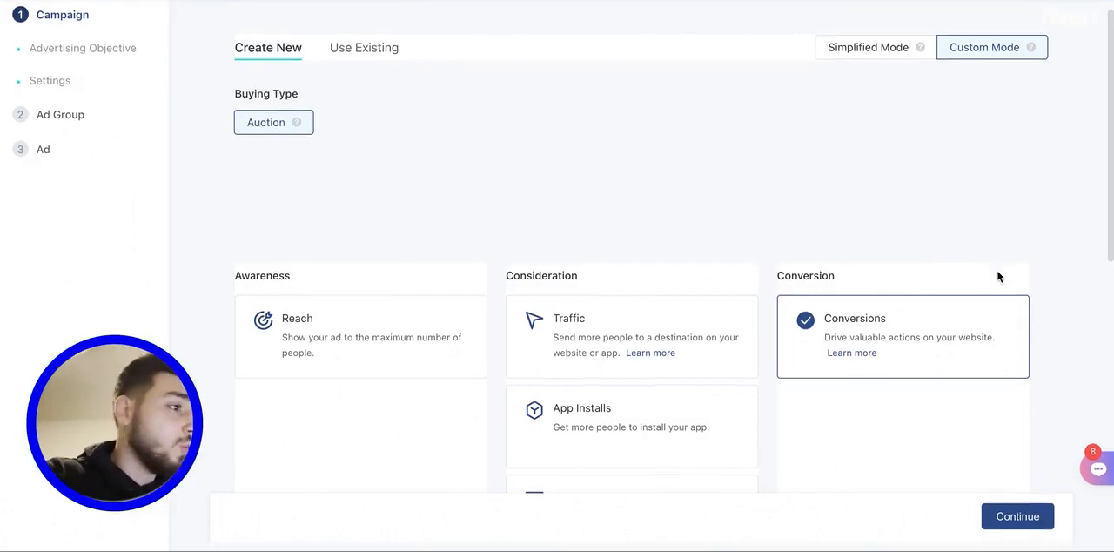
- Review the advertising objective and campaign settings, and continue to the ad group setup
{"action": "scroll", "coordinate": [930, 309], "scroll_direction": "down", "scroll_amount": 3}
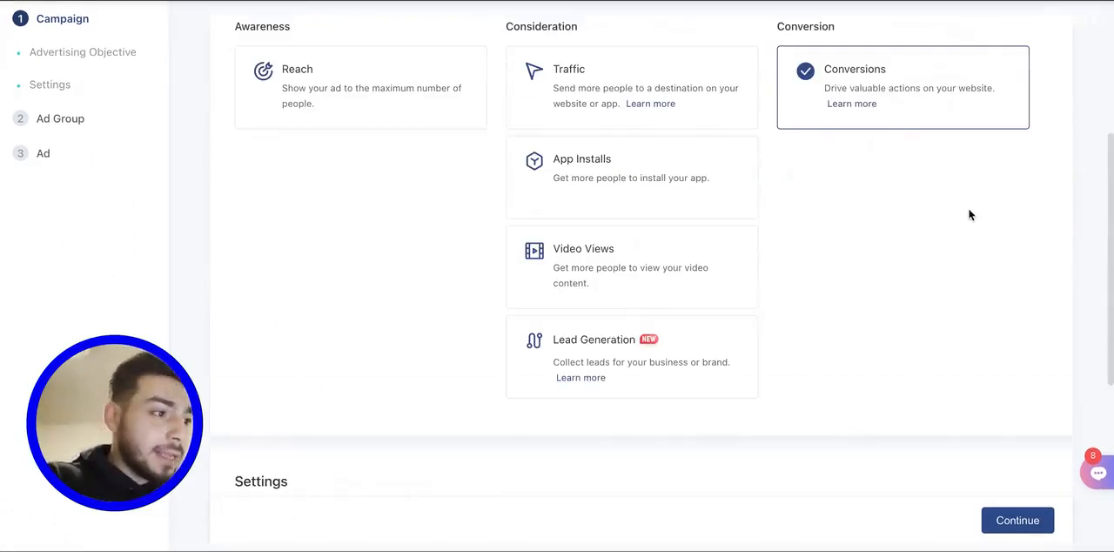
{"action": "scroll", "coordinate": [378, 311], "scroll_direction": "down", "scroll_amount": 4}
{"action": "scroll", "coordinate": [379, 312], "scroll_direction": "up", "scroll_amount": 5}
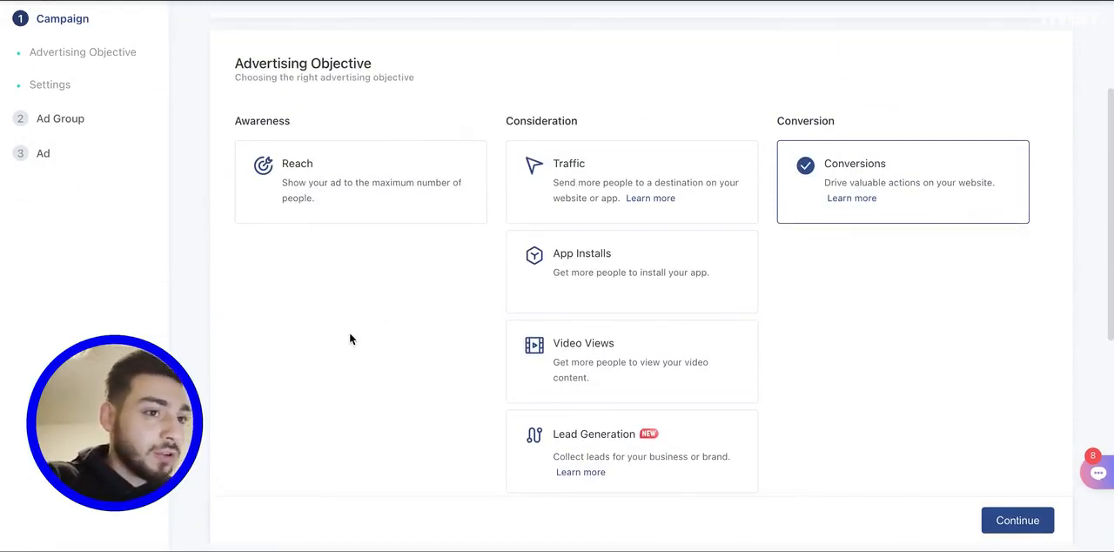
{"action": "scroll", "coordinate": [349, 332], "scroll_direction": "down", "scroll_amount": 4}
{"action": "left_click", "coordinate": [333, 310]}
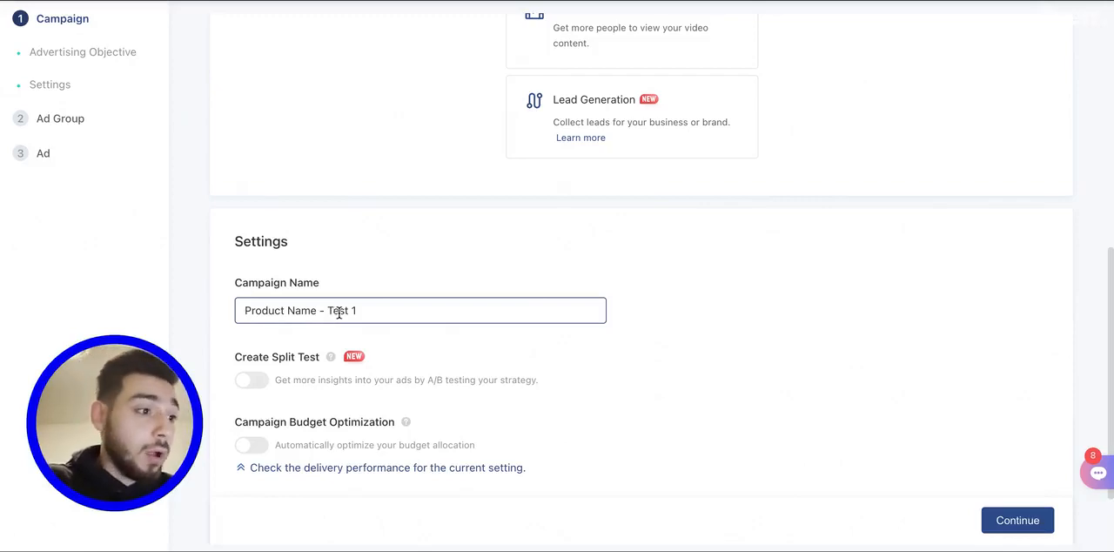
{"action": "left_click", "coordinate": [393, 261]}
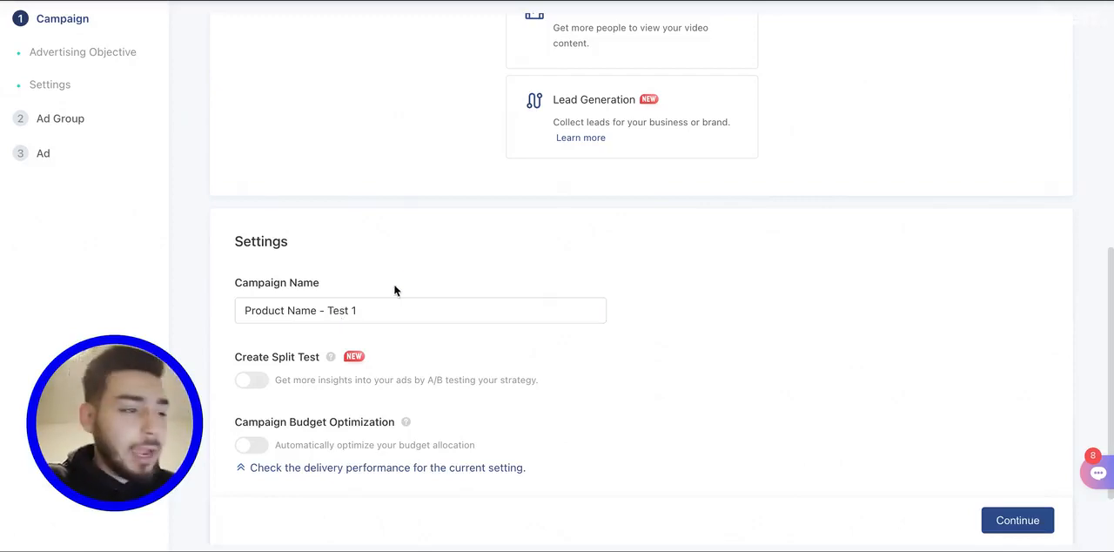
{"action": "scroll", "coordinate": [394, 303], "scroll_direction": "down", "scroll_amount": 1}
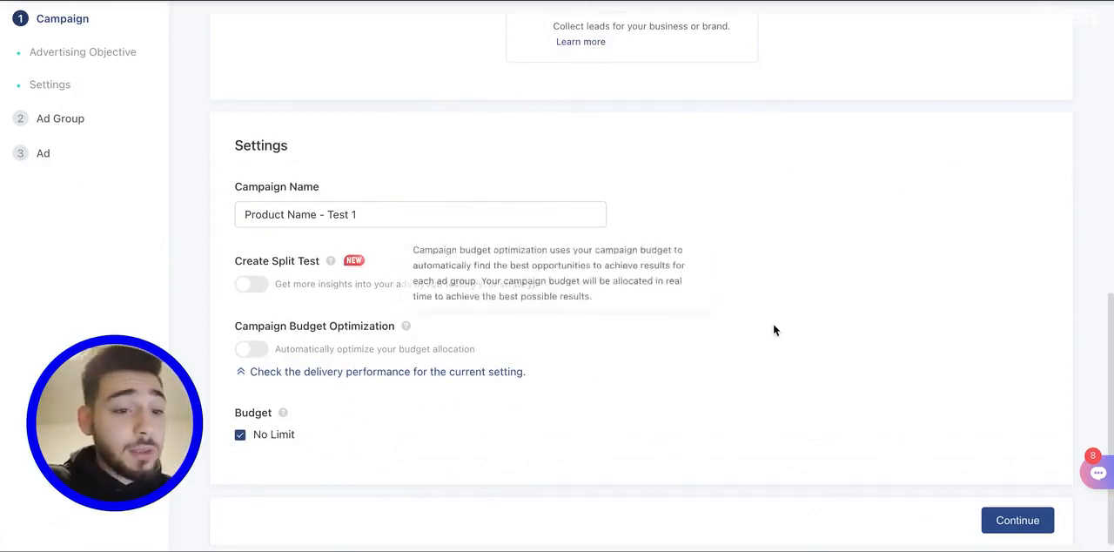
{"action": "left_click", "coordinate": [1018, 519]}
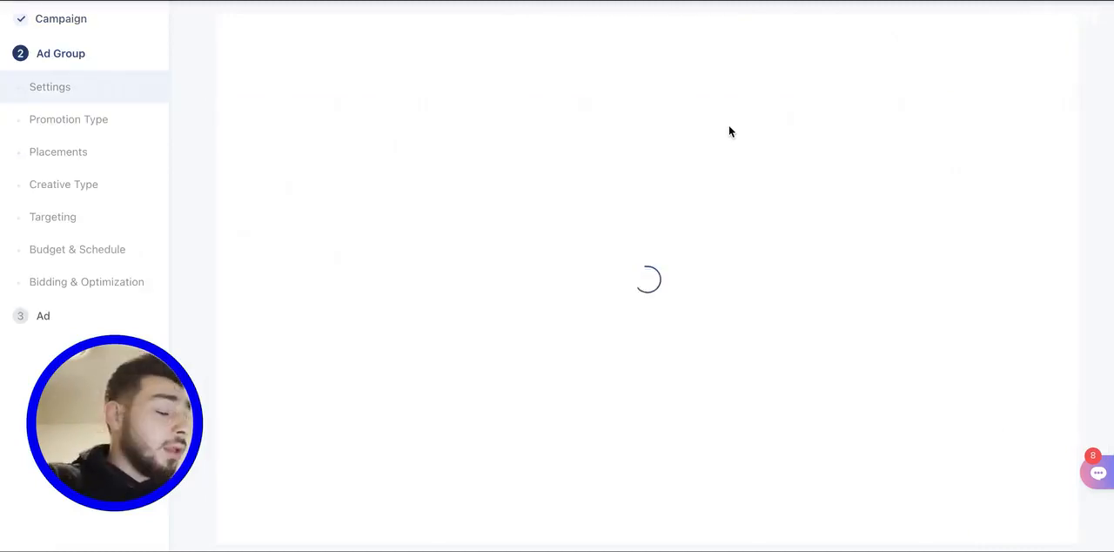
- Examine the ad group's promotion type, pixel and optimization event, placements, creative type and audience settings
{"action": "scroll", "coordinate": [449, 149], "scroll_direction": "down", "scroll_amount": 2}
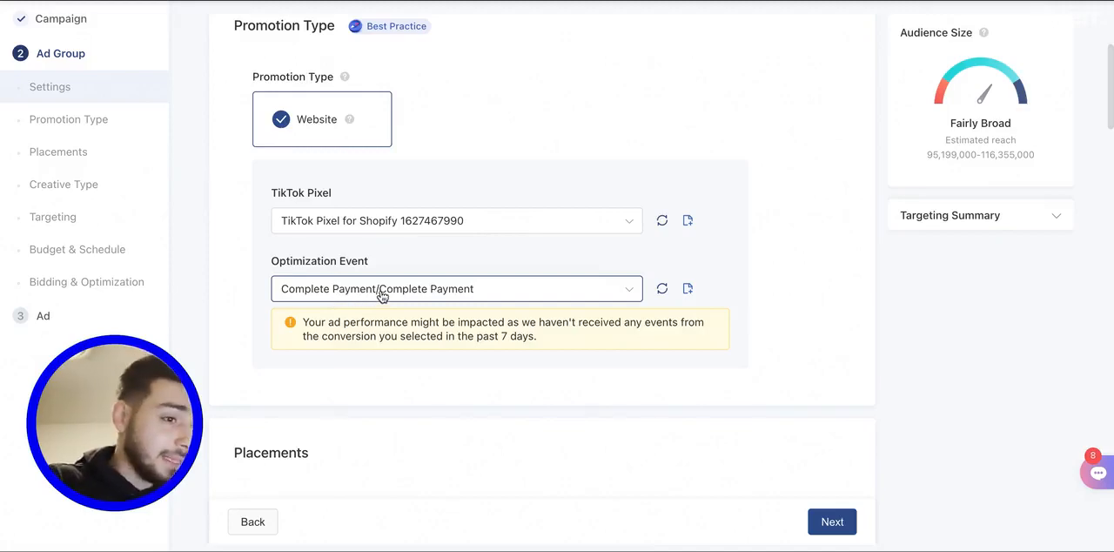
{"action": "scroll", "coordinate": [380, 296], "scroll_direction": "down", "scroll_amount": 1}
{"action": "scroll", "coordinate": [380, 296], "scroll_direction": "down", "scroll_amount": 1}
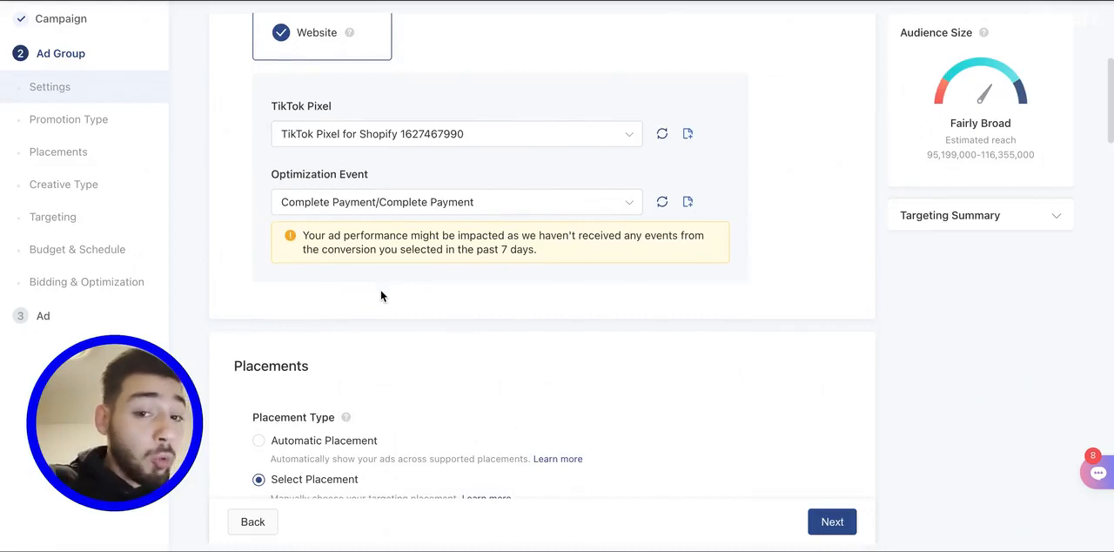
{"action": "scroll", "coordinate": [380, 296], "scroll_direction": "down", "scroll_amount": 4}
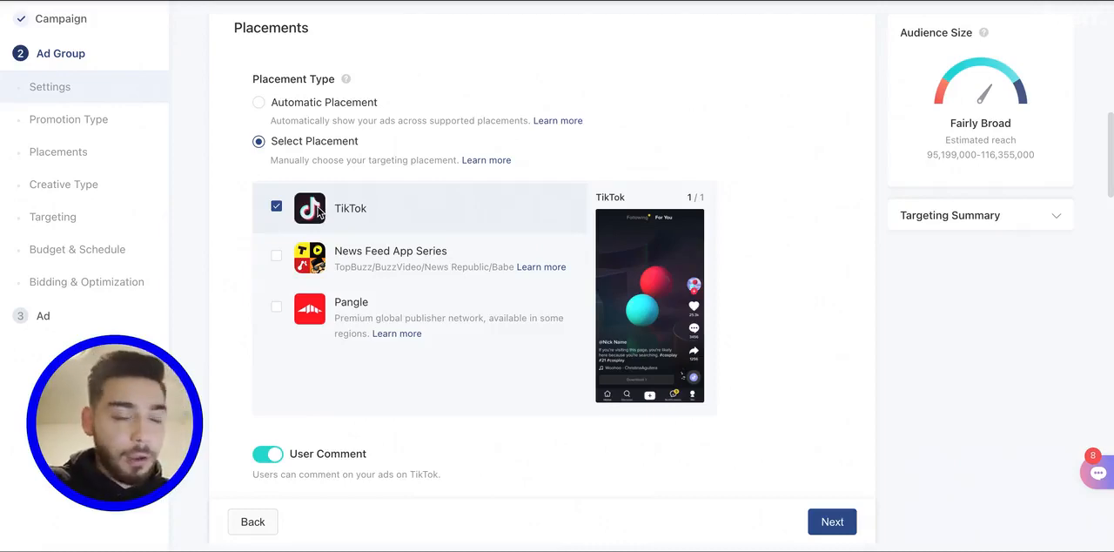
{"action": "scroll", "coordinate": [330, 337], "scroll_direction": "down", "scroll_amount": 1}
{"action": "scroll", "coordinate": [329, 338], "scroll_direction": "down", "scroll_amount": 1}
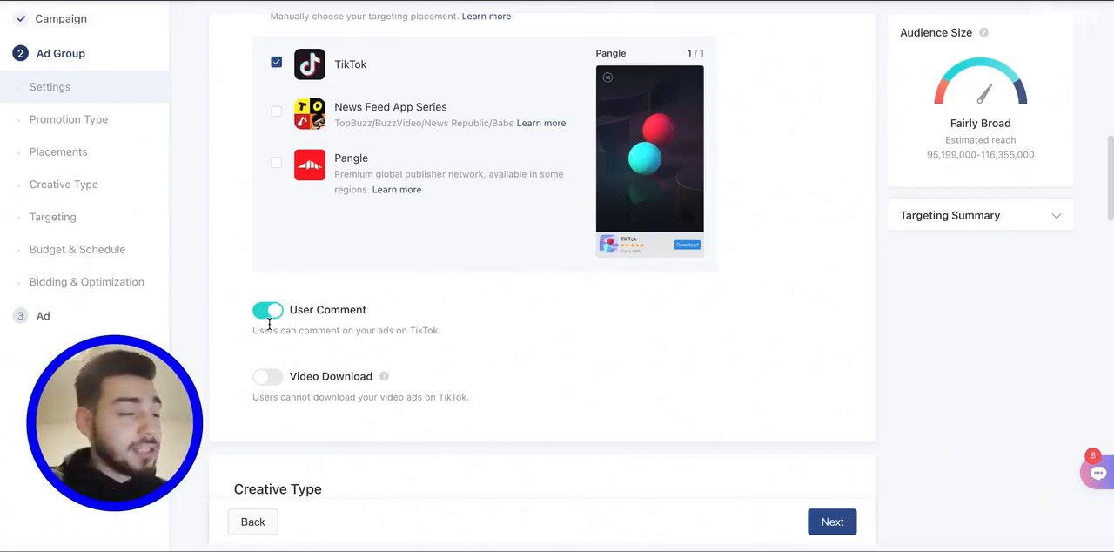
{"action": "scroll", "coordinate": [358, 253], "scroll_direction": "down", "scroll_amount": 5}
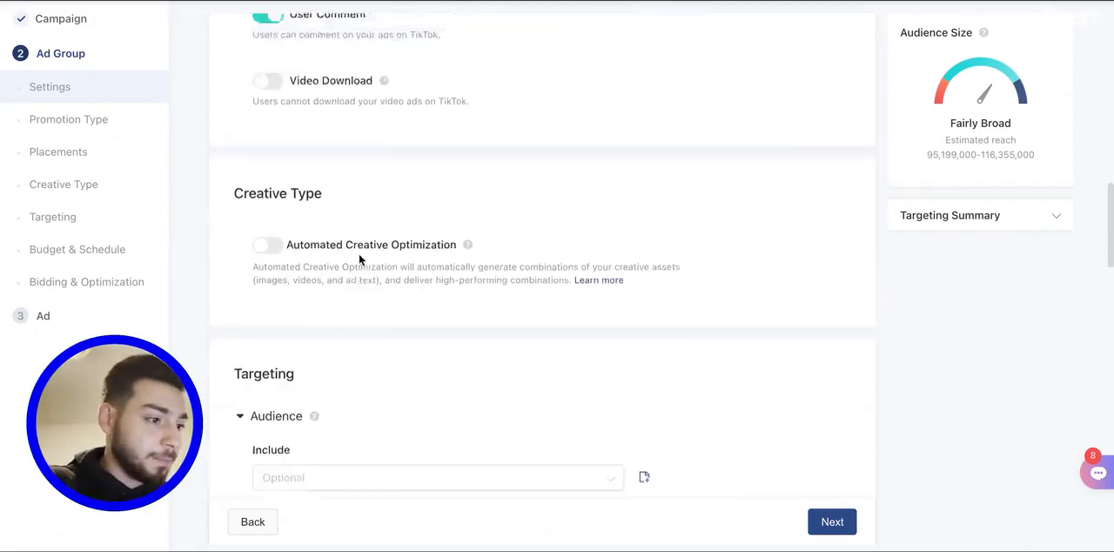
{"action": "scroll", "coordinate": [359, 259], "scroll_direction": "down", "scroll_amount": 2}
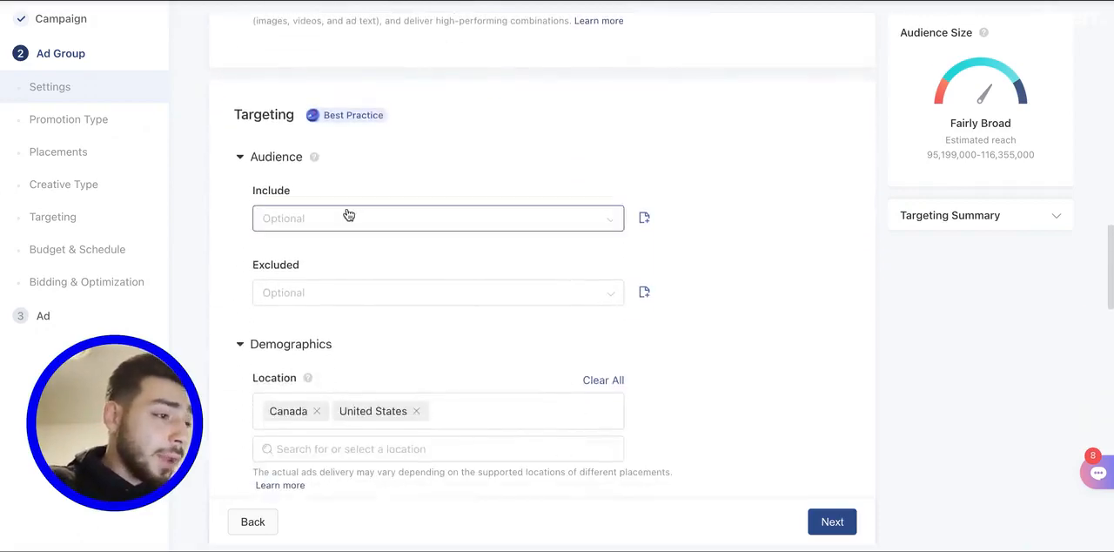
{"action": "scroll", "coordinate": [348, 217], "scroll_direction": "down", "scroll_amount": 1}
{"action": "scroll", "coordinate": [330, 174], "scroll_direction": "up", "scroll_amount": 4}
{"action": "scroll", "coordinate": [331, 174], "scroll_direction": "down", "scroll_amount": 5}
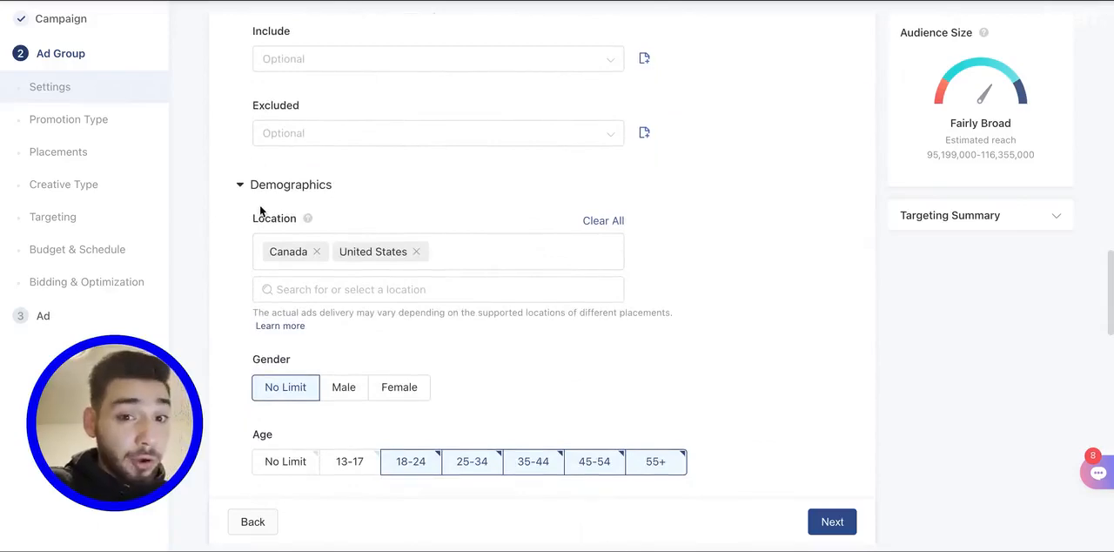
- Set the targeted gender to Female in the ad group's demographics
{"action": "scroll", "coordinate": [332, 200], "scroll_direction": "down", "scroll_amount": 2}
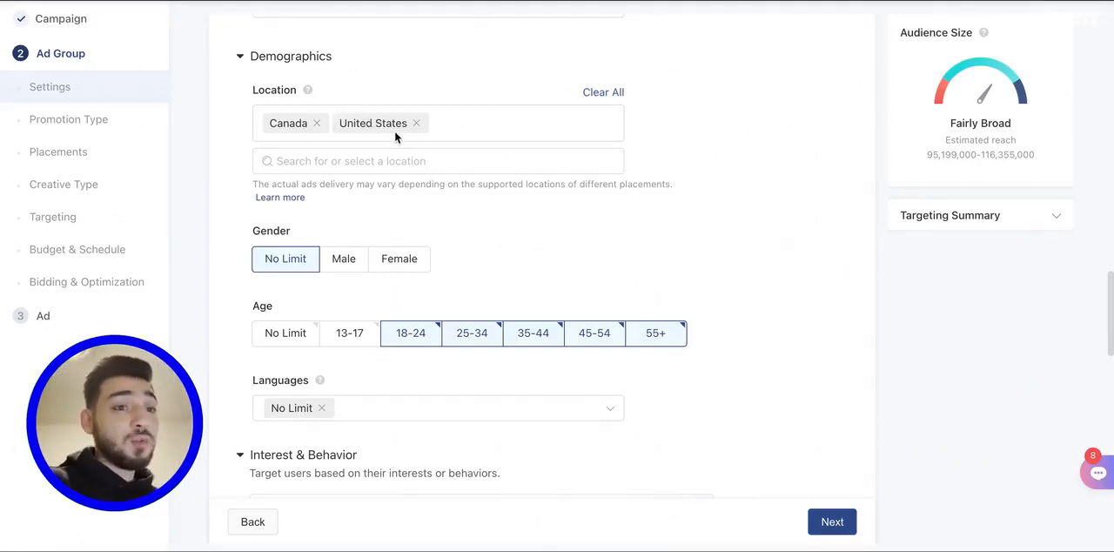
{"action": "scroll", "coordinate": [425, 163], "scroll_direction": "down", "scroll_amount": 1}
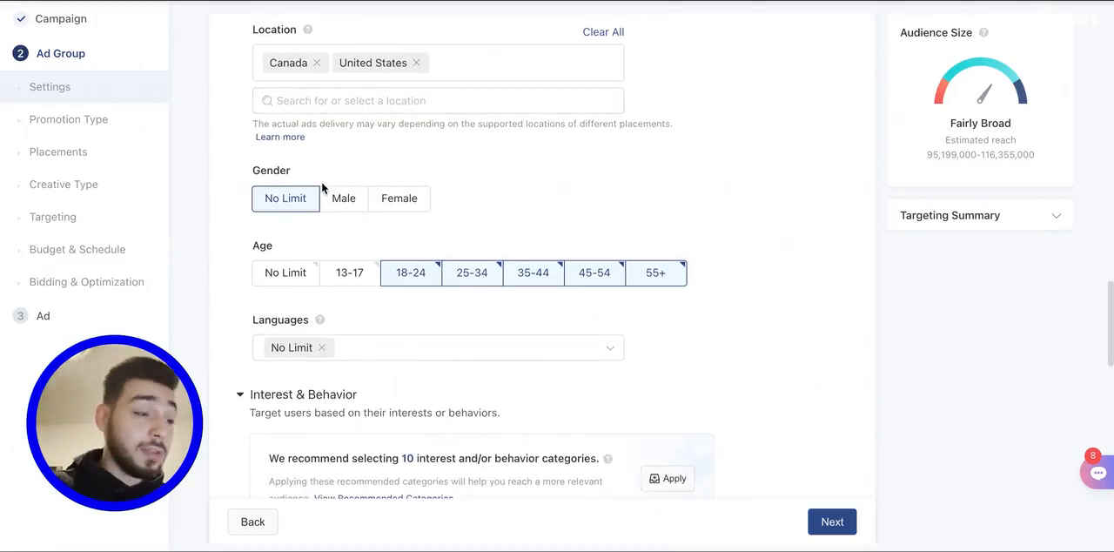
{"action": "left_click", "coordinate": [399, 199]}
- Expand the interest targeting, remove Beauty & Personal Care and select it again from the interest list
{"action": "scroll", "coordinate": [264, 199], "scroll_direction": "down", "scroll_amount": 1}
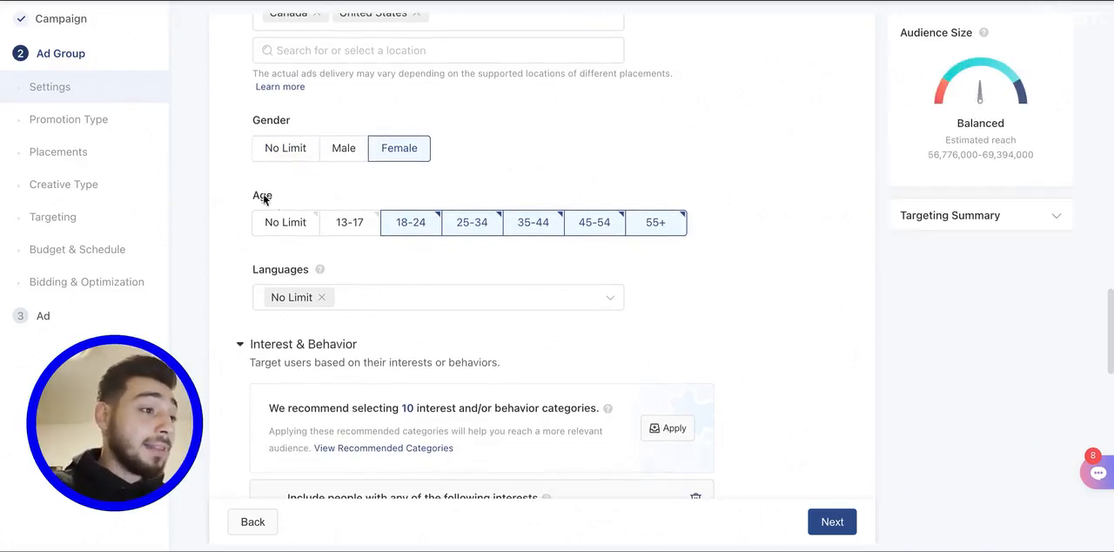
{"action": "scroll", "coordinate": [415, 213], "scroll_direction": "down", "scroll_amount": 2}
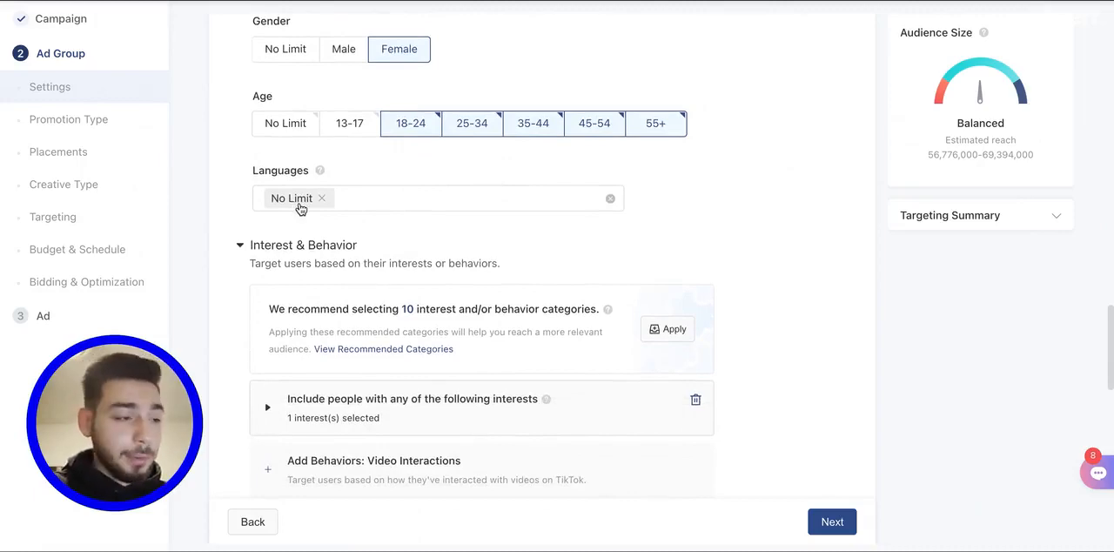
{"action": "scroll", "coordinate": [300, 208], "scroll_direction": "down", "scroll_amount": 2}
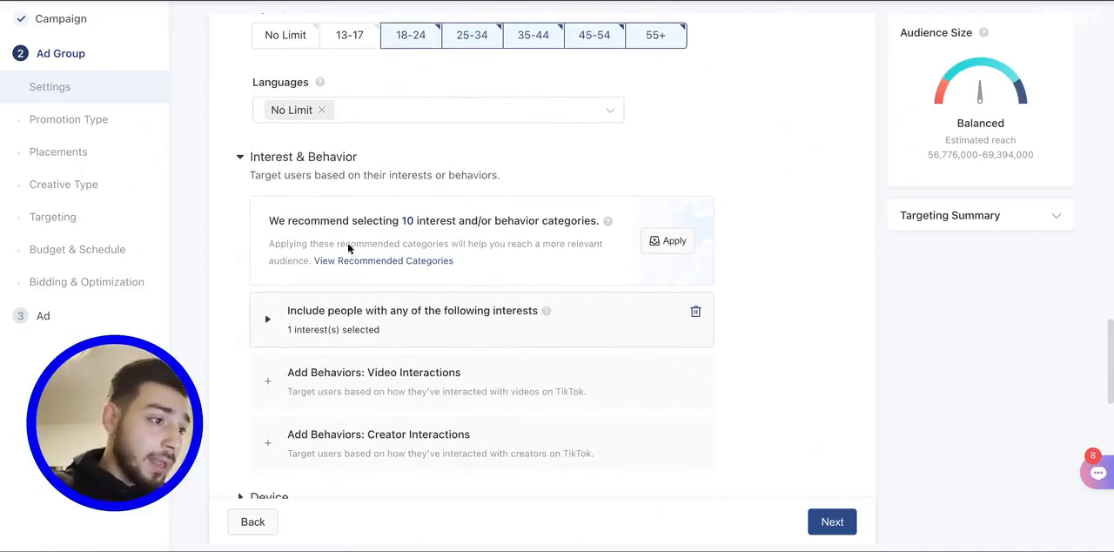
{"action": "left_click", "coordinate": [277, 322]}
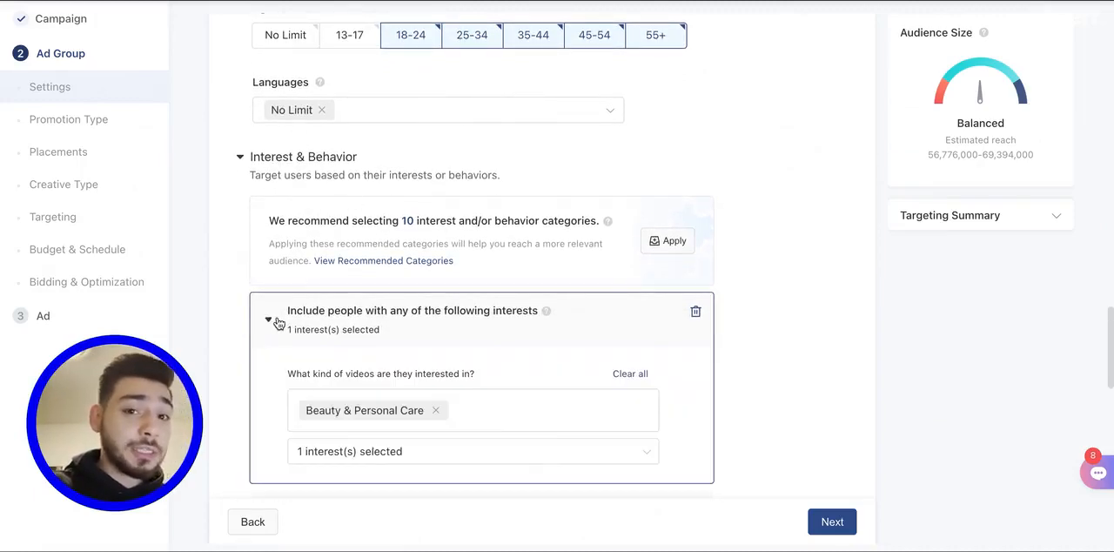
{"action": "scroll", "coordinate": [352, 321], "scroll_direction": "down", "scroll_amount": 1}
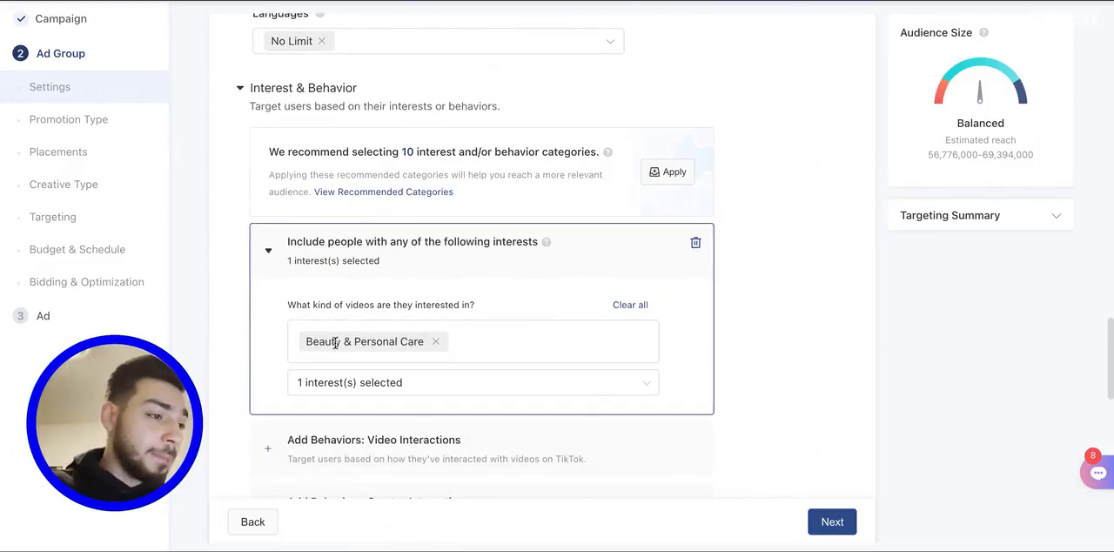
{"action": "left_click", "coordinate": [437, 343]}
{"action": "left_click", "coordinate": [355, 341]}
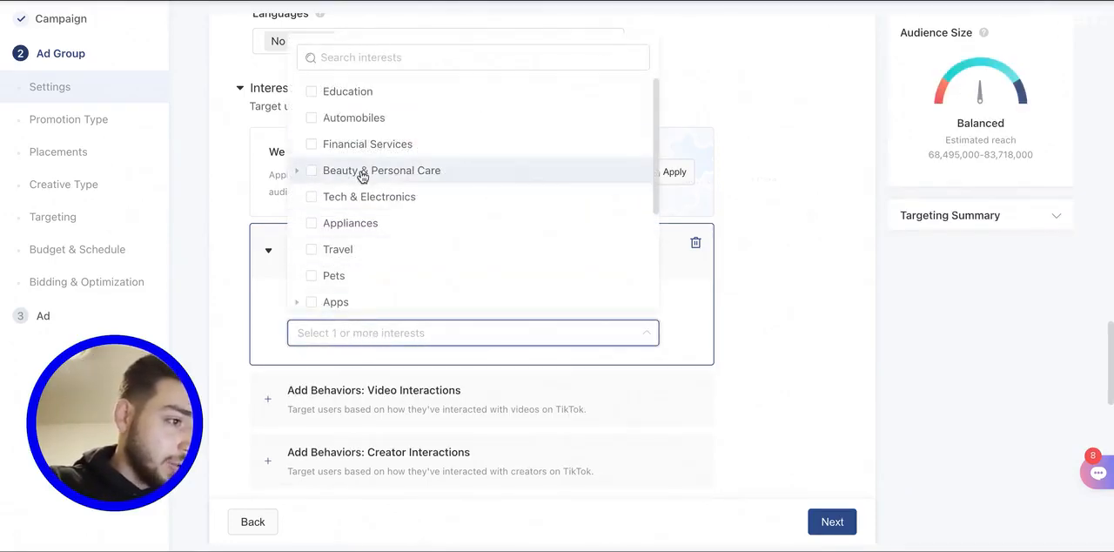
{"action": "scroll", "coordinate": [361, 174], "scroll_direction": "down", "scroll_amount": 2}
{"action": "scroll", "coordinate": [366, 171], "scroll_direction": "up", "scroll_amount": 2}
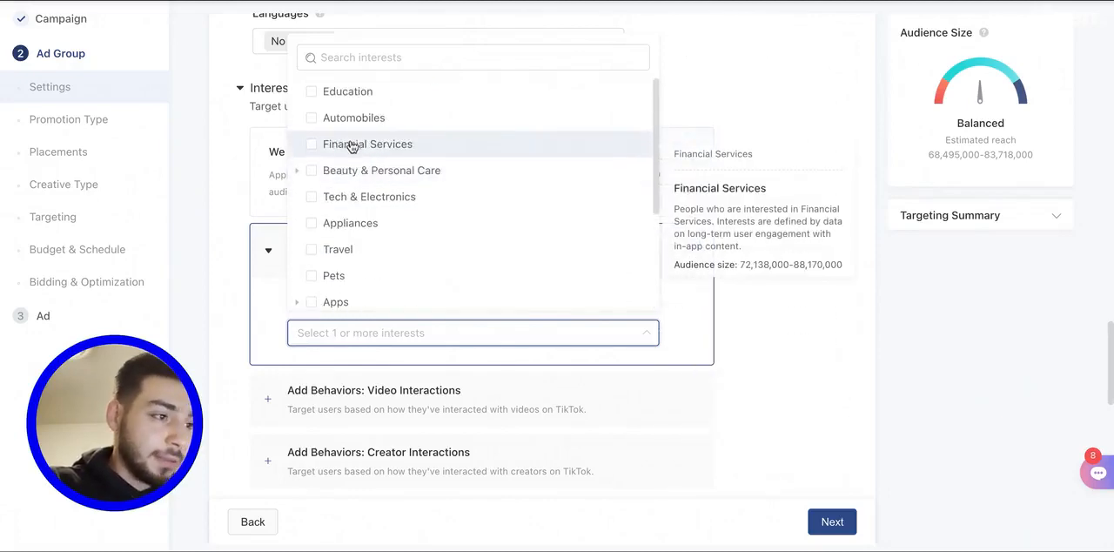
{"action": "left_click", "coordinate": [312, 173]}
{"action": "left_click", "coordinate": [764, 345]}
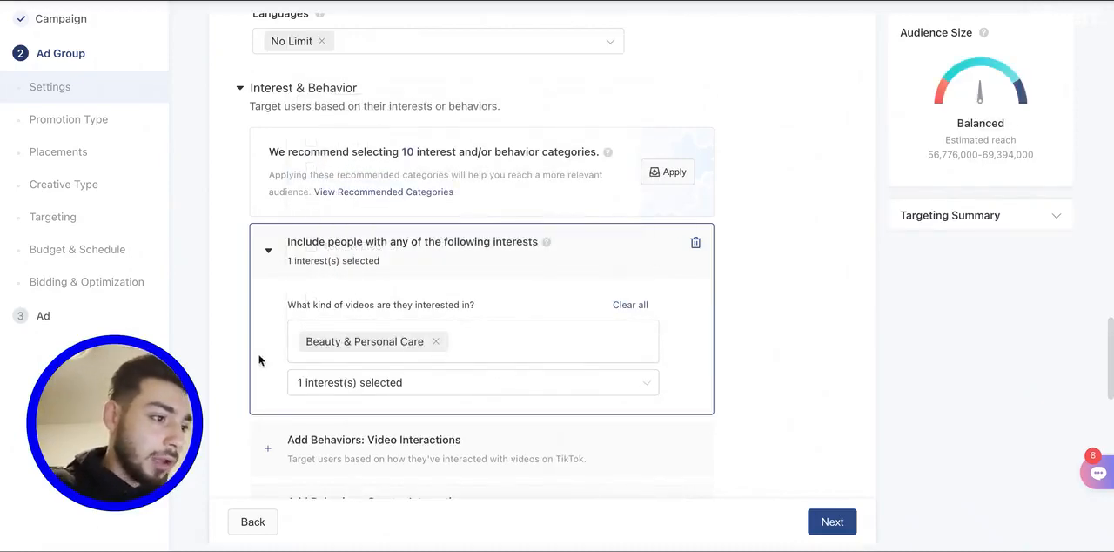
- View the device targeting options of the ad group and collapse them again
{"action": "scroll", "coordinate": [510, 341], "scroll_direction": "down", "scroll_amount": 4}
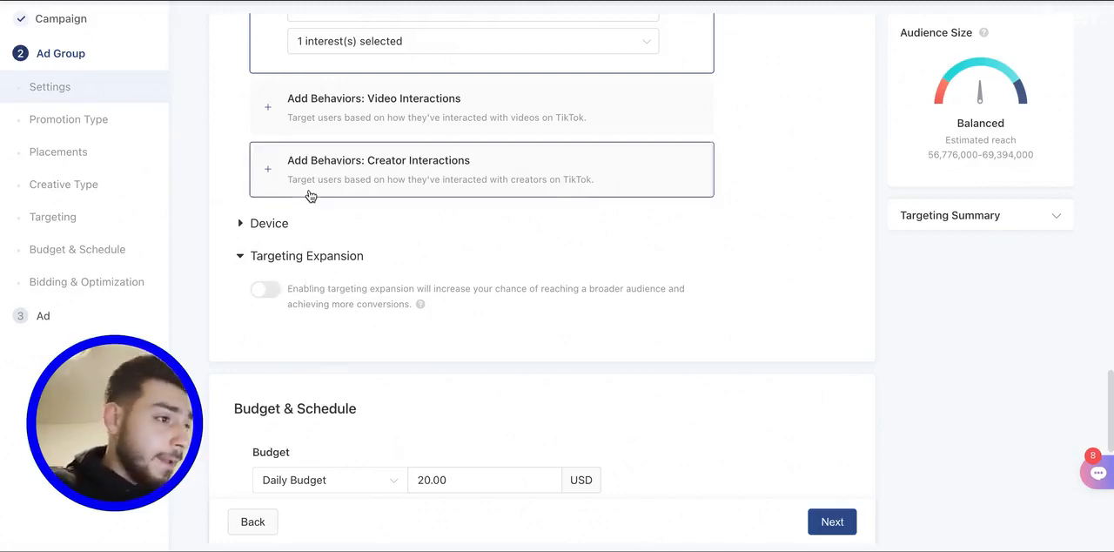
{"action": "scroll", "coordinate": [314, 226], "scroll_direction": "down", "scroll_amount": 1}
{"action": "scroll", "coordinate": [316, 240], "scroll_direction": "down", "scroll_amount": 1}
{"action": "scroll", "coordinate": [261, 183], "scroll_direction": "up", "scroll_amount": 1}
{"action": "left_click", "coordinate": [238, 156]}
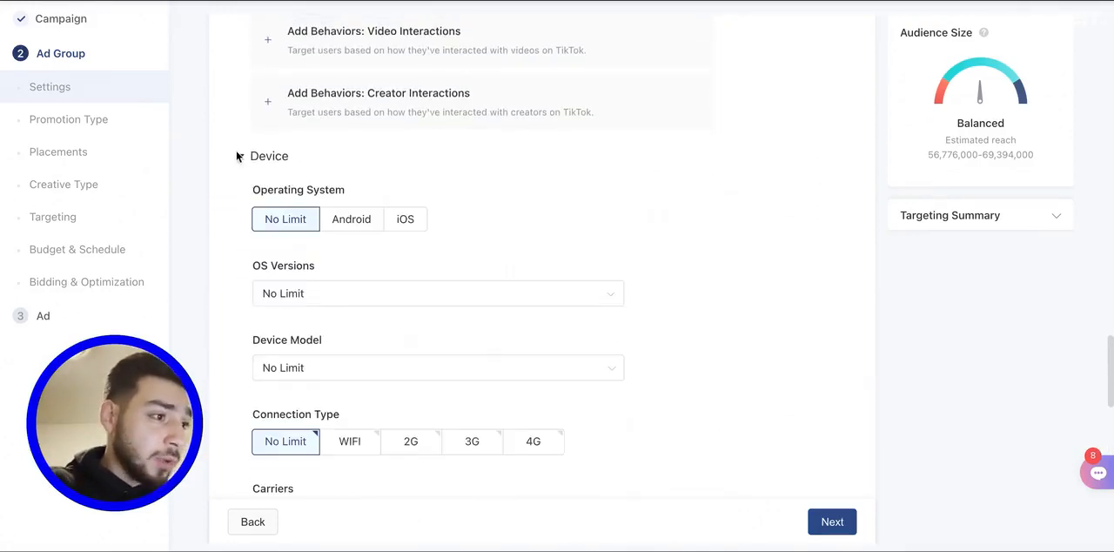
{"action": "left_click", "coordinate": [241, 156]}
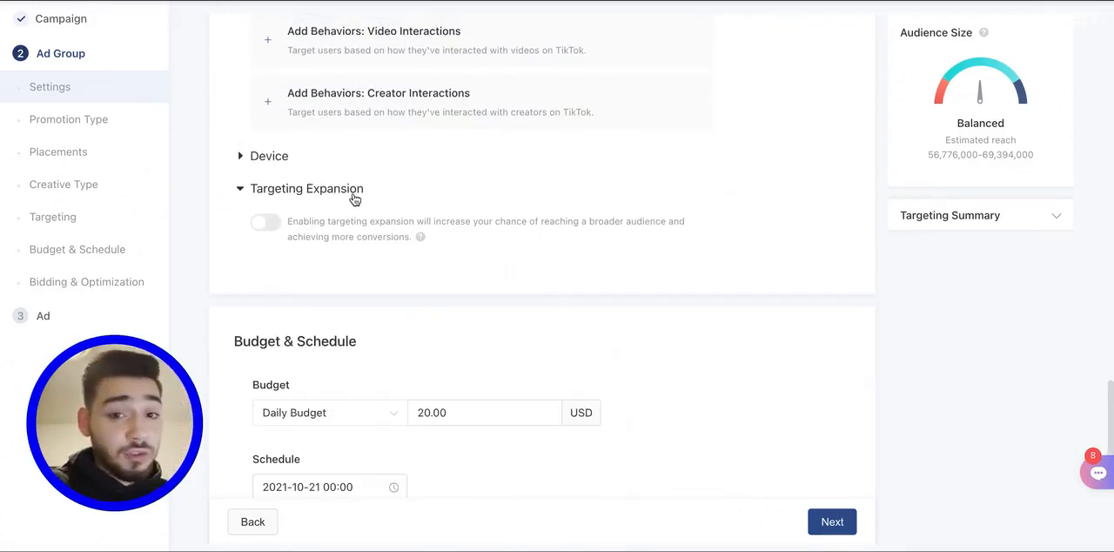
- Review the ad group's budget, schedule and bid strategy, and continue to the ad setup
{"action": "scroll", "coordinate": [406, 249], "scroll_direction": "down", "scroll_amount": 1}
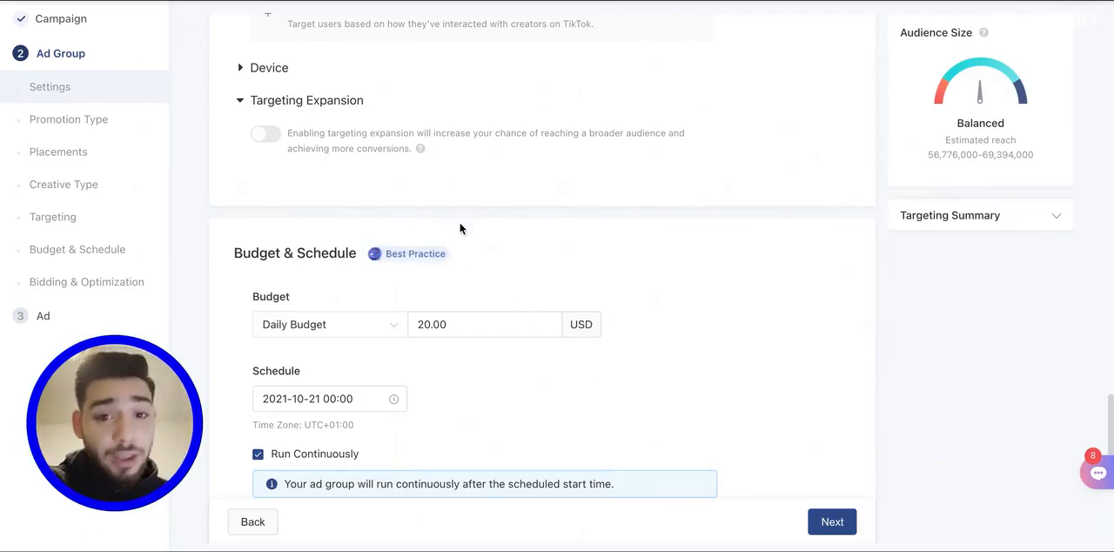
{"action": "scroll", "coordinate": [491, 281], "scroll_direction": "down", "scroll_amount": 1}
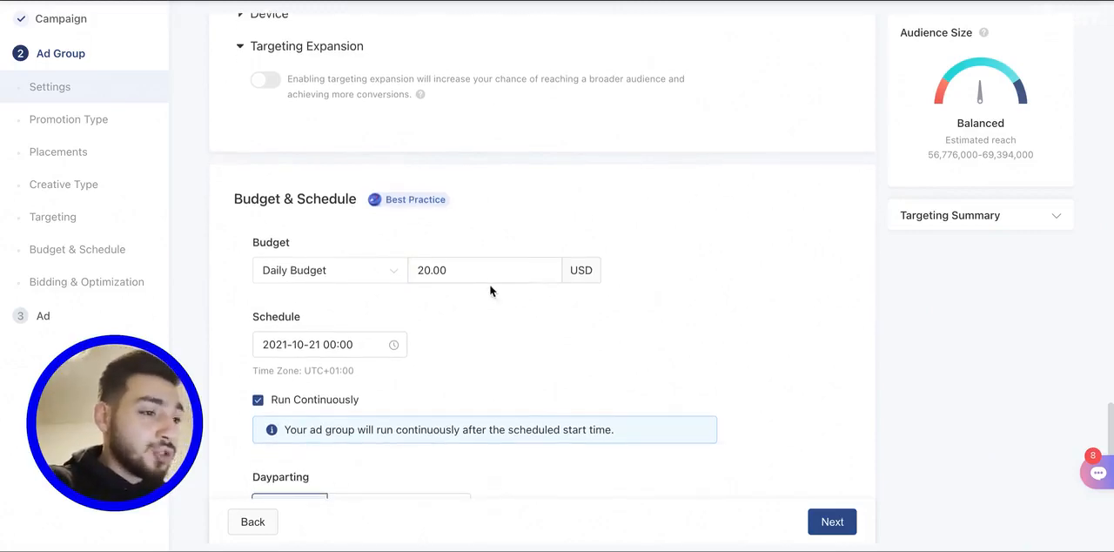
{"action": "scroll", "coordinate": [466, 257], "scroll_direction": "down", "scroll_amount": 3}
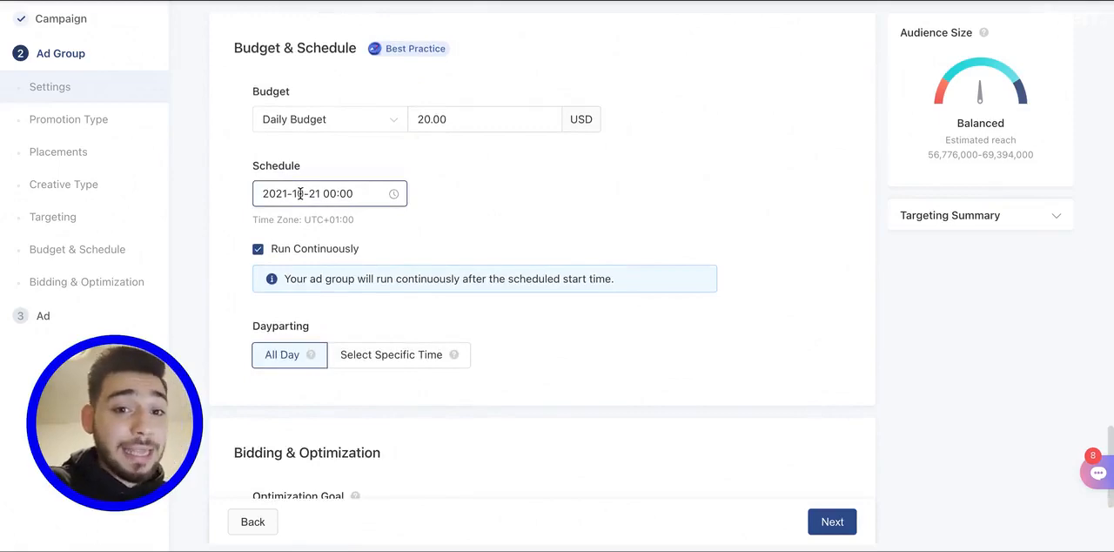
{"action": "scroll", "coordinate": [322, 191], "scroll_direction": "down", "scroll_amount": 5}
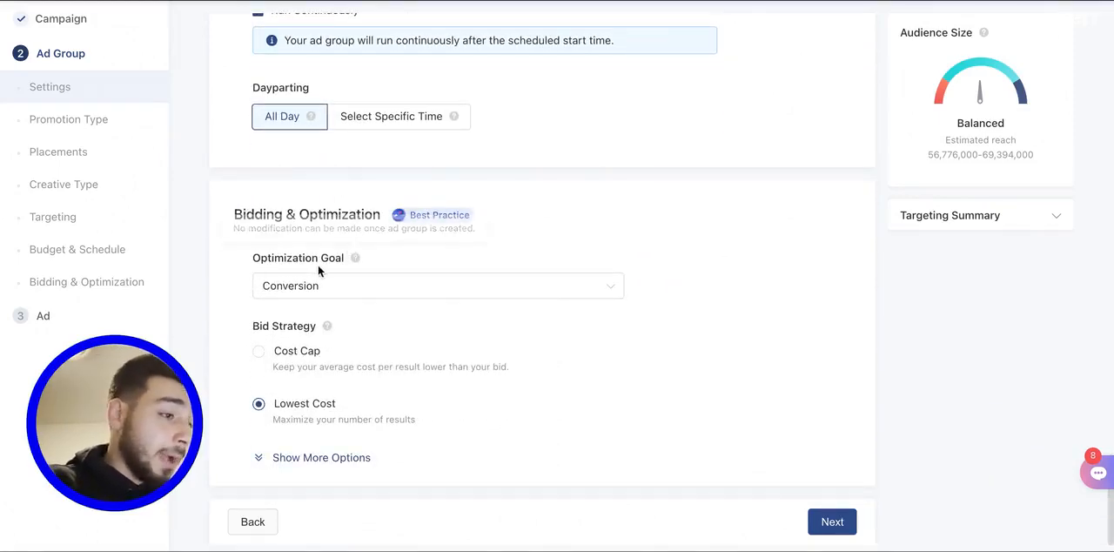
{"action": "mouse_move", "coordinate": [355, 378]}
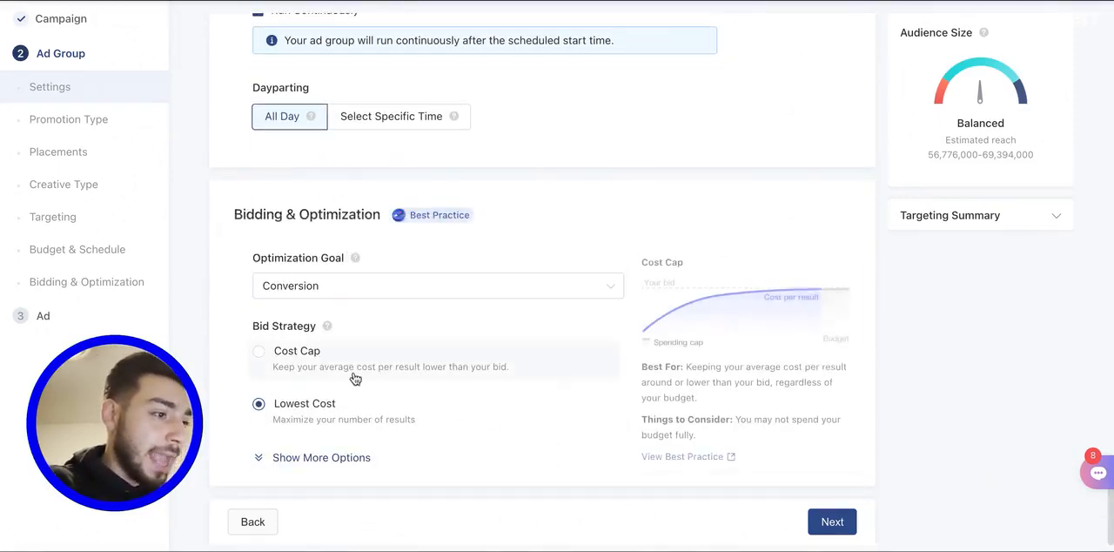
{"action": "mouse_move", "coordinate": [331, 426]}
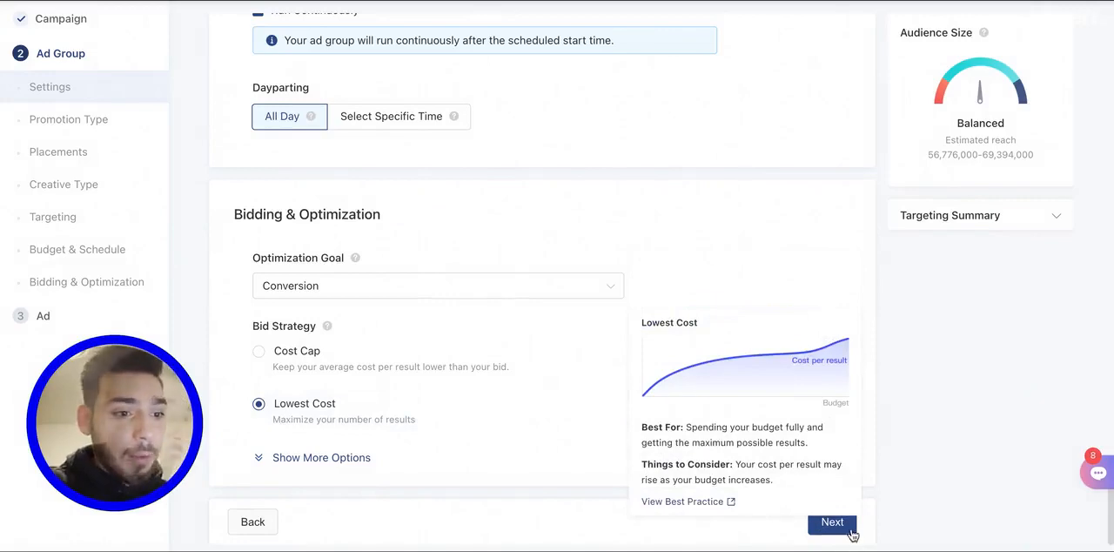
{"action": "left_click", "coordinate": [834, 523]}
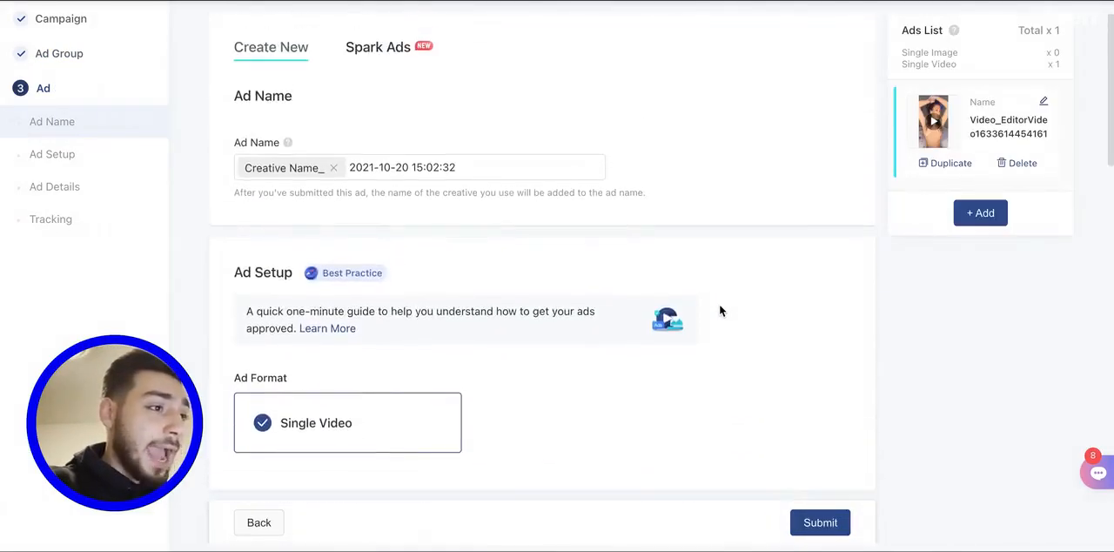
- Review the ad's name, format and creative details, and play and pause the video in the ad preview
{"action": "scroll", "coordinate": [566, 174], "scroll_direction": "down", "scroll_amount": 4}
{"action": "scroll", "coordinate": [563, 174], "scroll_direction": "down", "scroll_amount": 2}
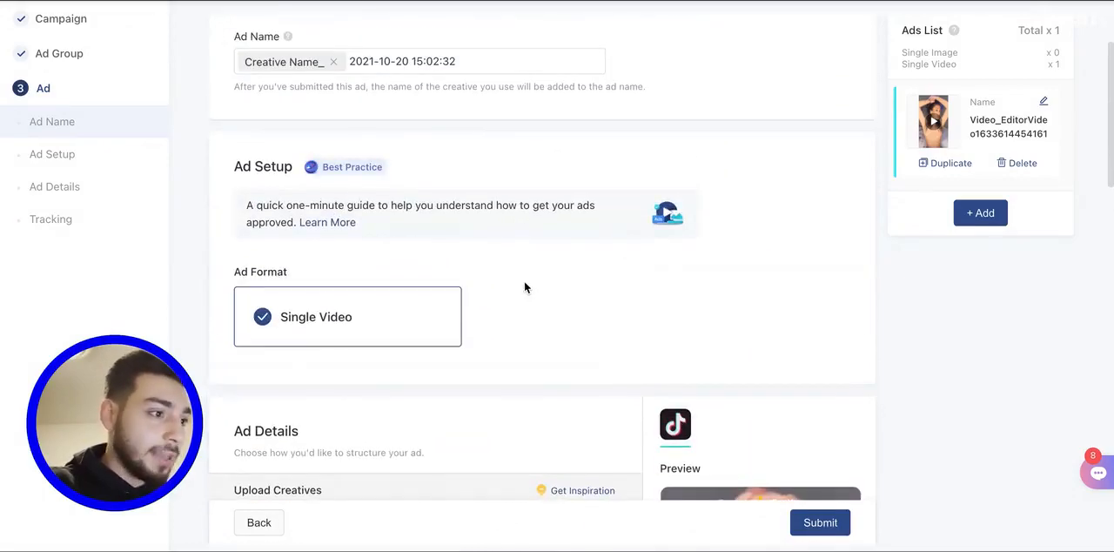
{"action": "scroll", "coordinate": [525, 286], "scroll_direction": "down", "scroll_amount": 4}
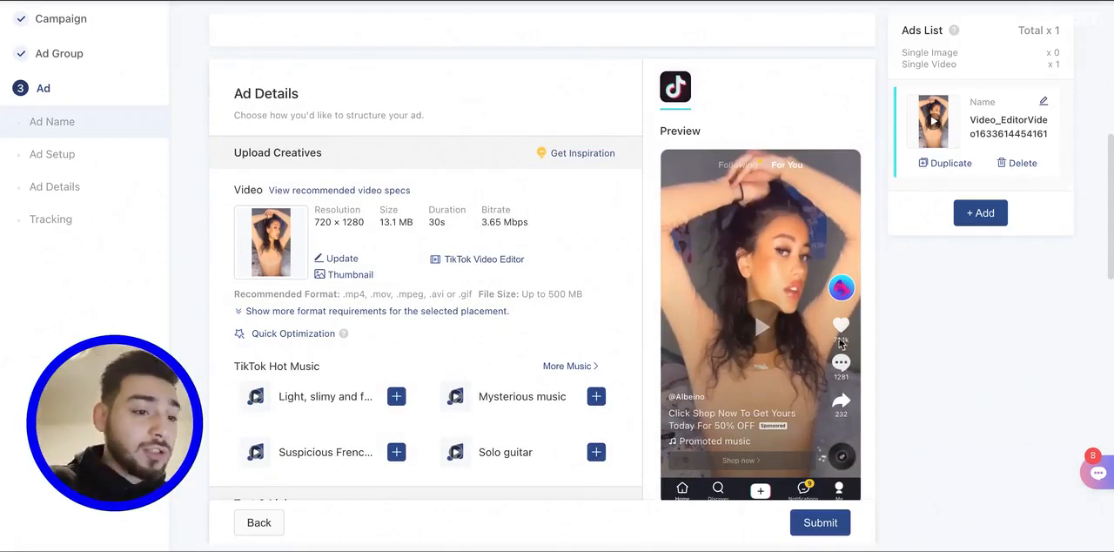
{"action": "left_click", "coordinate": [762, 308]}
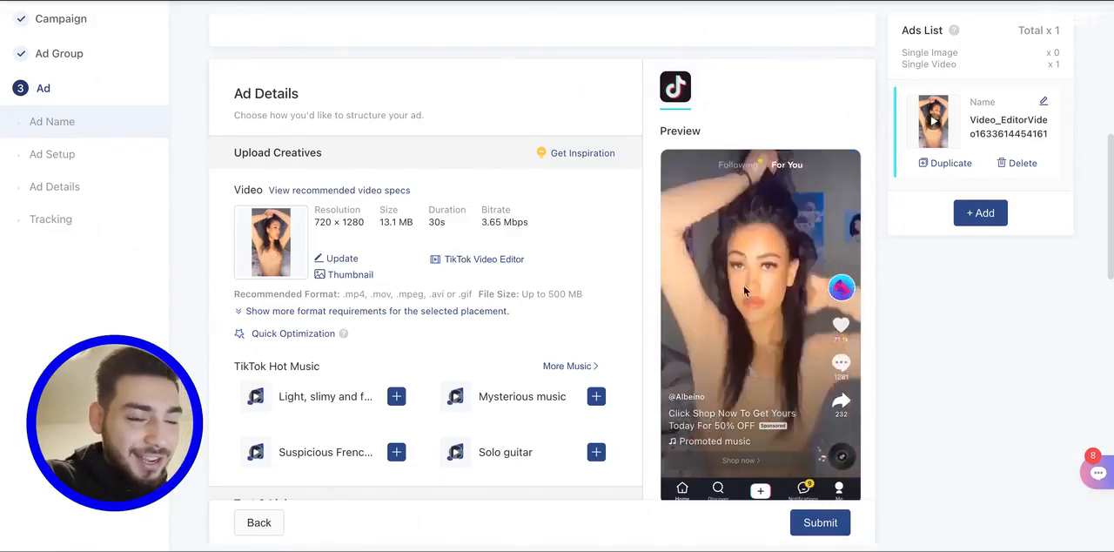
{"action": "left_click", "coordinate": [741, 316]}
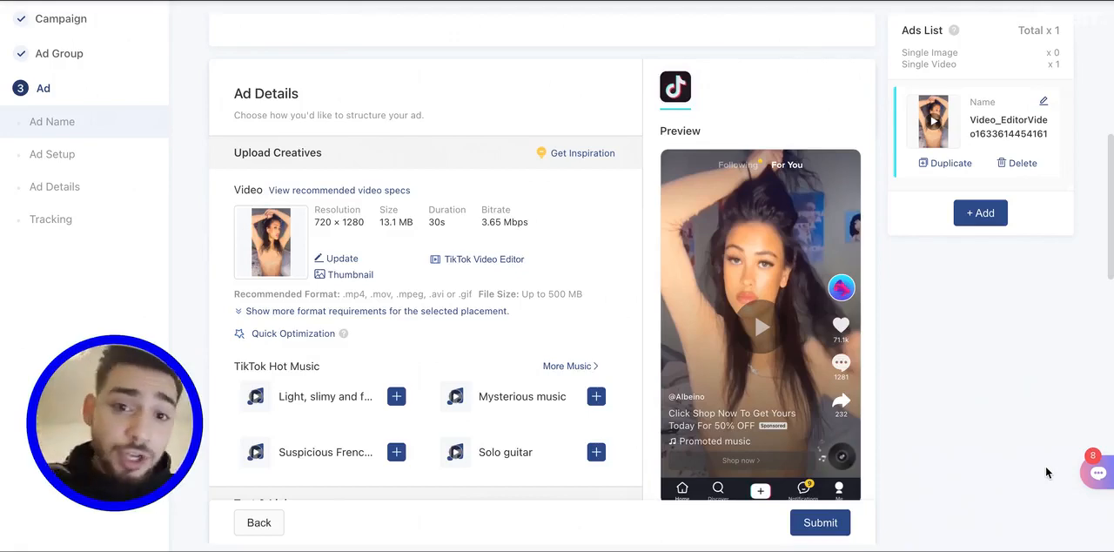
- Review the ad's Text & Link settings, including display name, ad text, call to action, URL and profile image
{"action": "scroll", "coordinate": [662, 219], "scroll_direction": "down", "scroll_amount": 1}
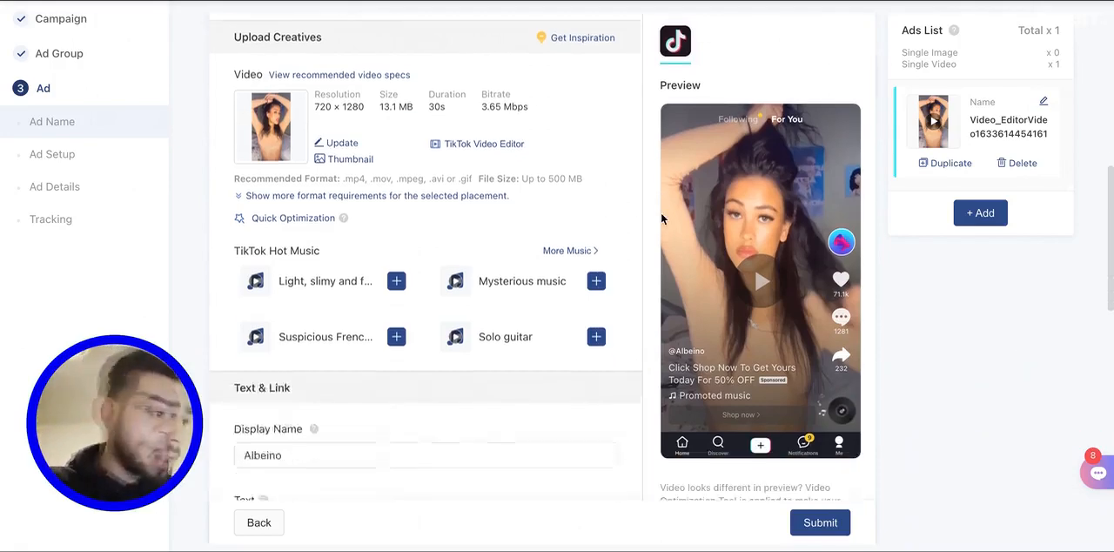
{"action": "scroll", "coordinate": [660, 213], "scroll_direction": "down", "scroll_amount": 3}
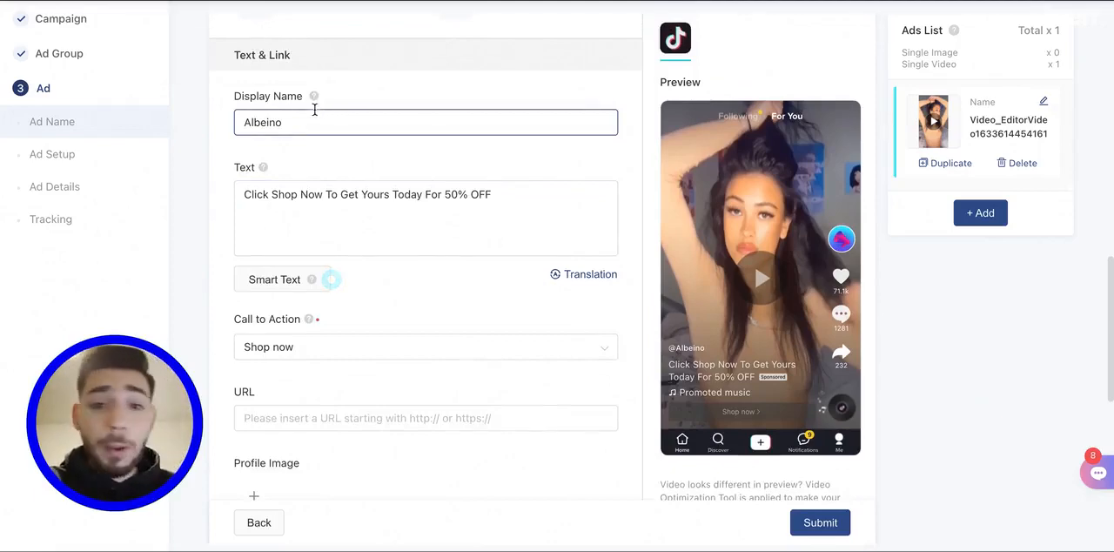
{"action": "left_click_drag", "start_coordinate": [285, 123], "coordinate": [180, 115]}
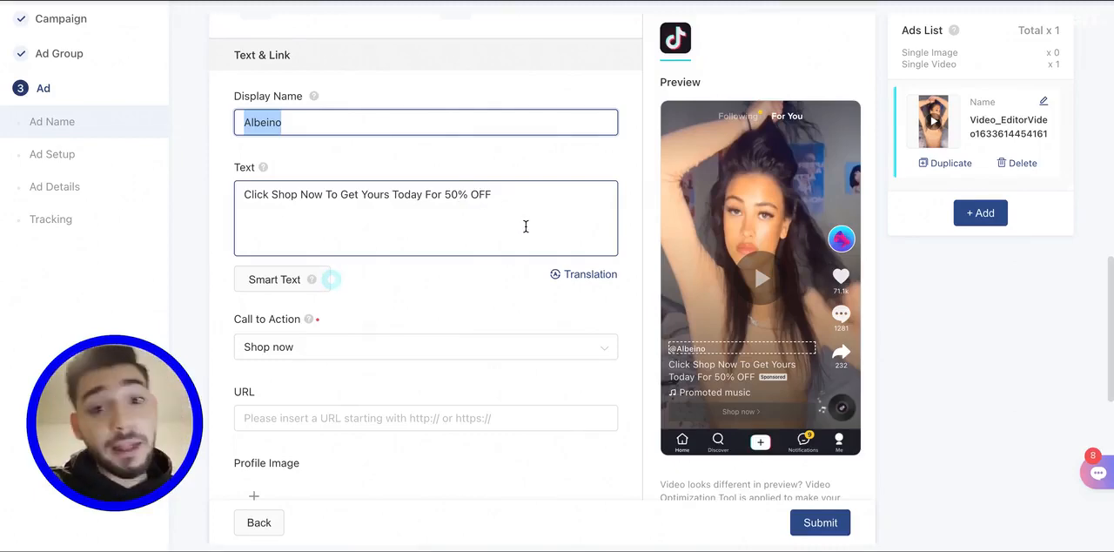
{"action": "scroll", "coordinate": [470, 218], "scroll_direction": "down", "scroll_amount": 3}
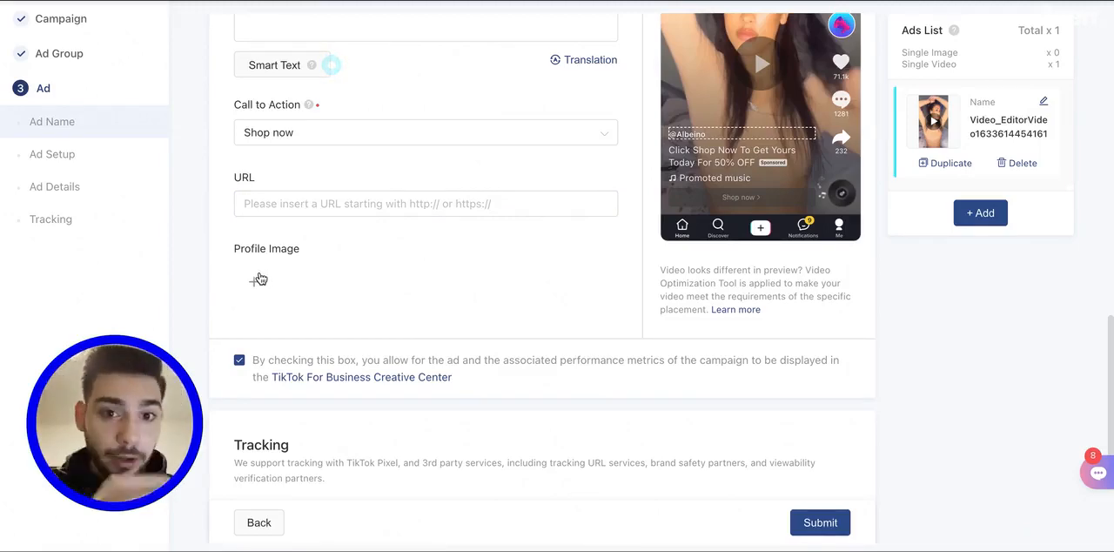
{"action": "scroll", "coordinate": [256, 326], "scroll_direction": "down", "scroll_amount": 3}
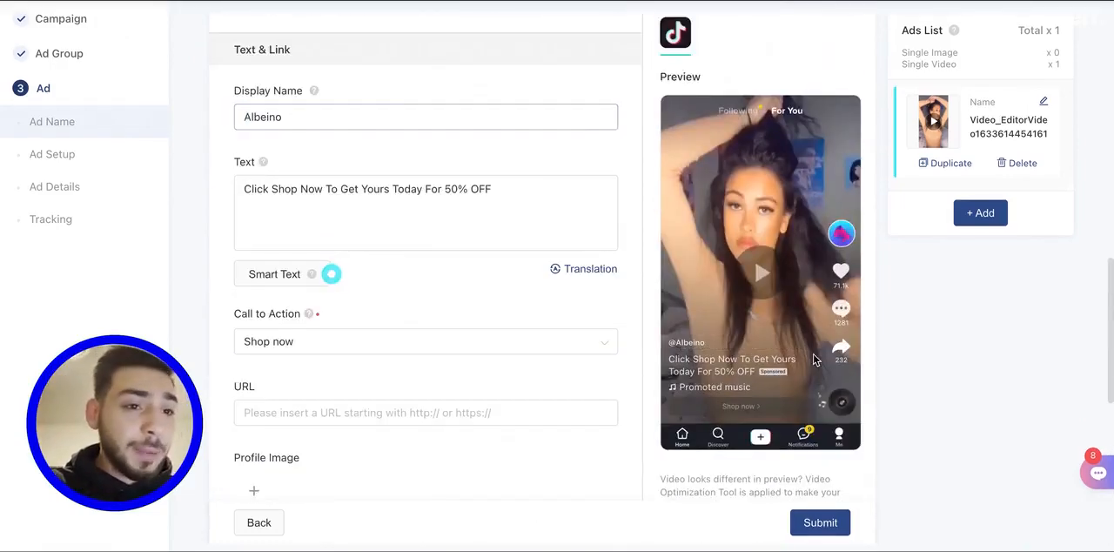
- Enter productpage.com as the ad's URL and submit the ad
{"action": "left_click", "coordinate": [823, 525]}
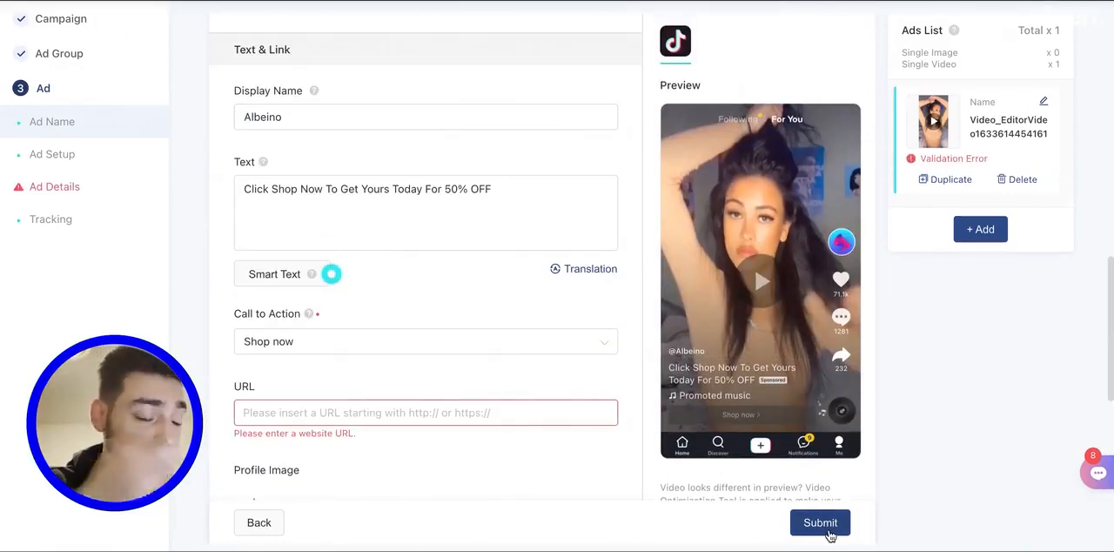
{"action": "left_click", "coordinate": [505, 415]}
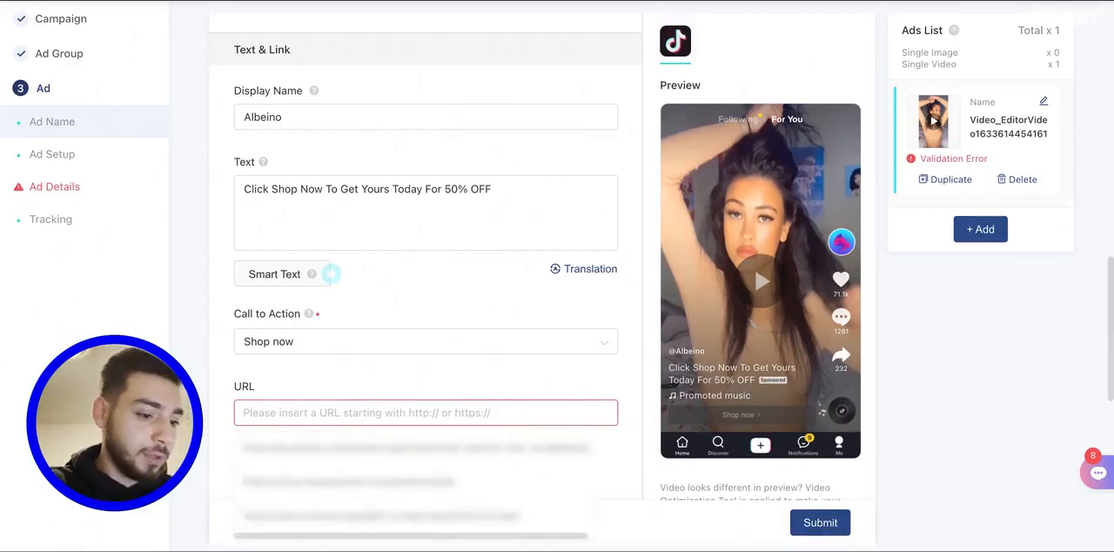
{"action": "type", "text": "produc"}
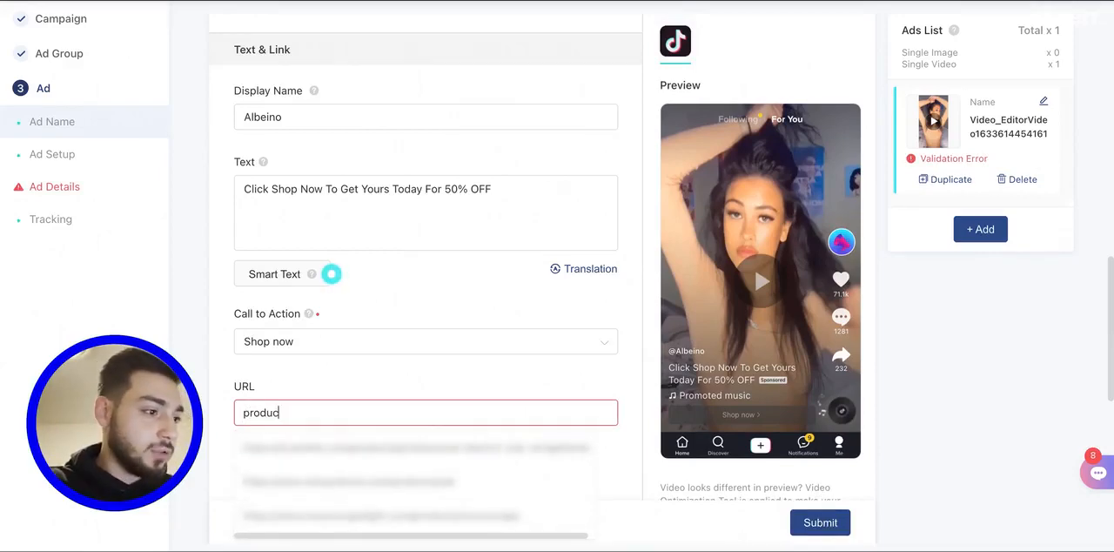
{"action": "type", "text": "t"}
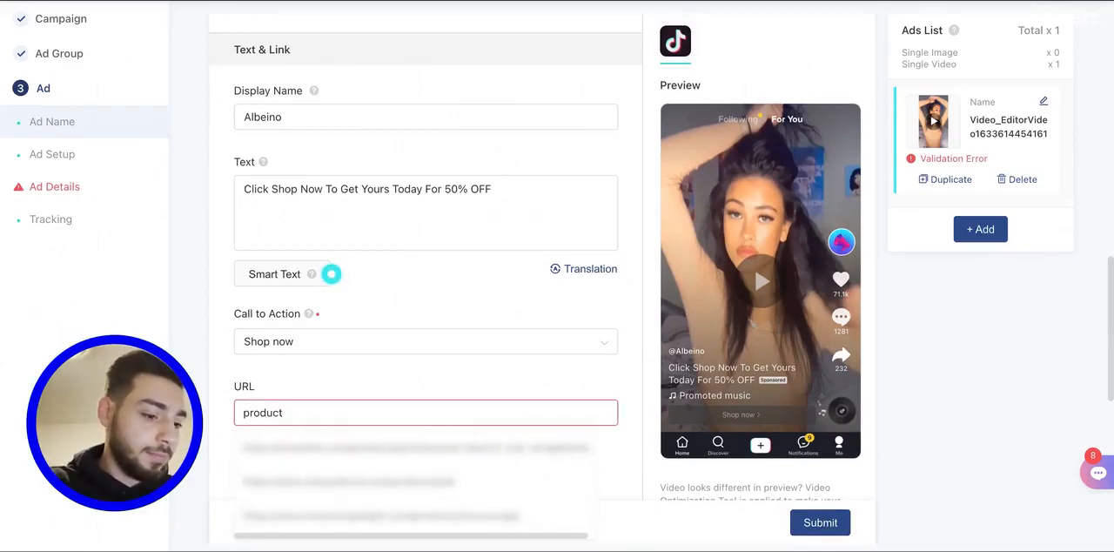
{"action": "type", "text": "page.com"}
{"action": "left_click", "coordinate": [522, 391]}
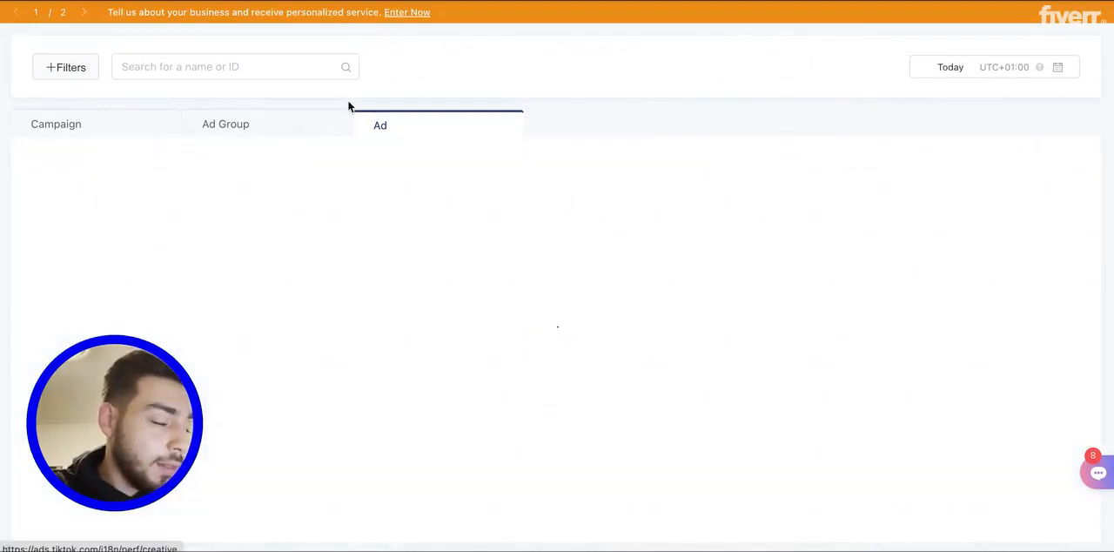
- Select the Product Name - Test 1 campaign in the campaign list and show only its ad groups
{"action": "left_click", "coordinate": [301, 119]}
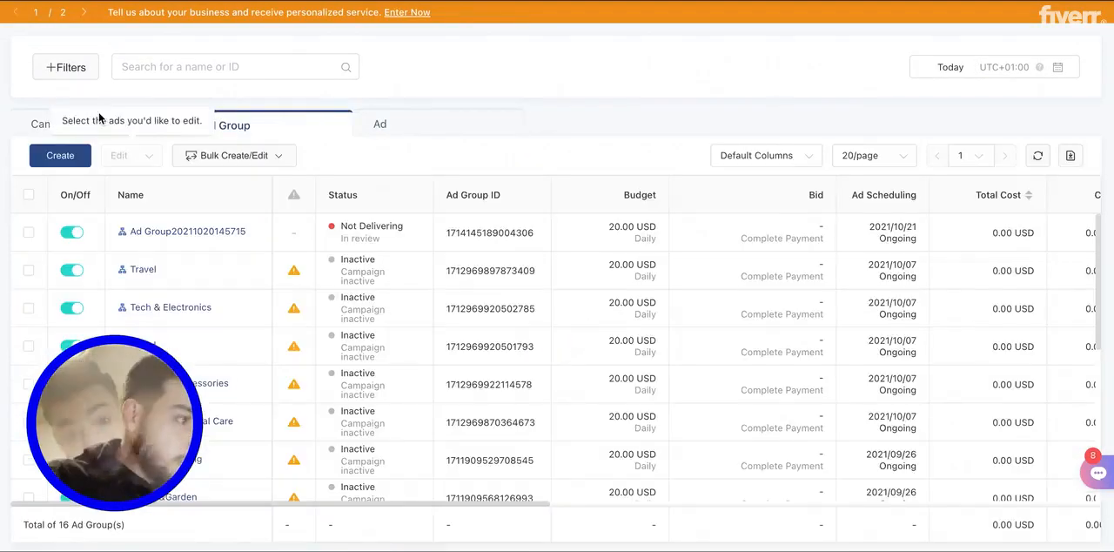
{"action": "left_click", "coordinate": [37, 125]}
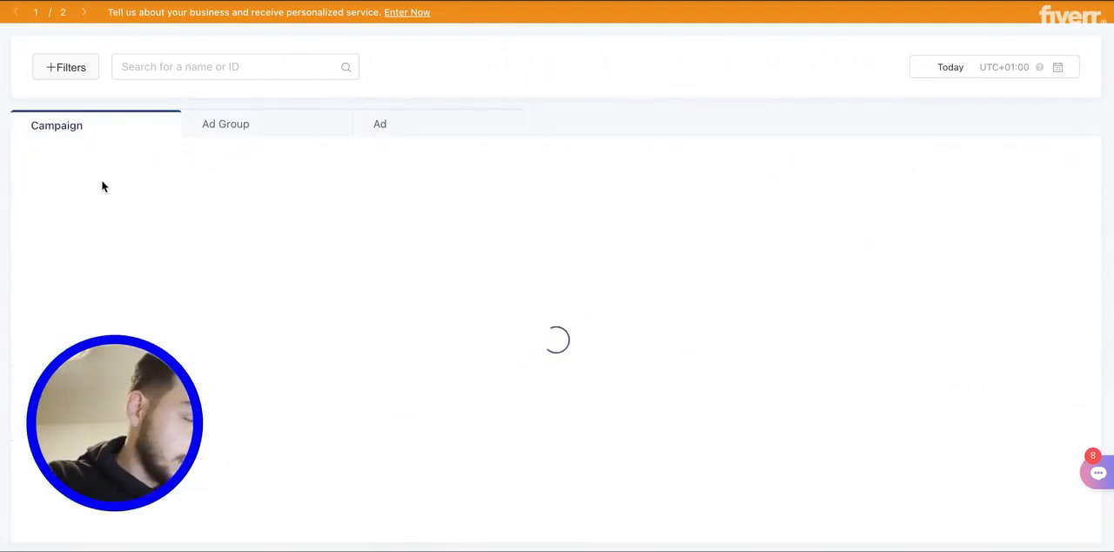
{"action": "left_click", "coordinate": [28, 232]}
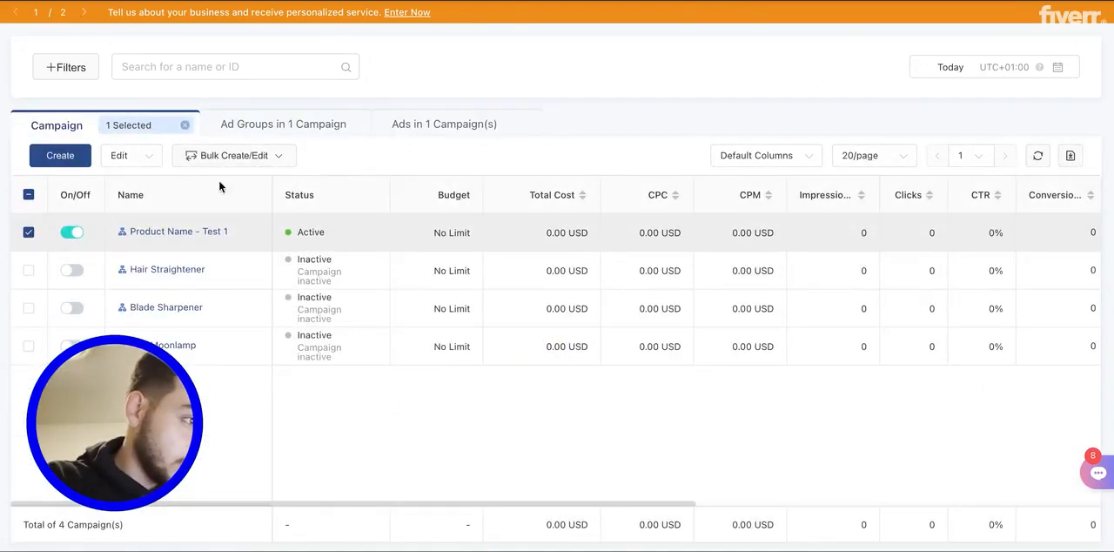
{"action": "left_click", "coordinate": [350, 131]}
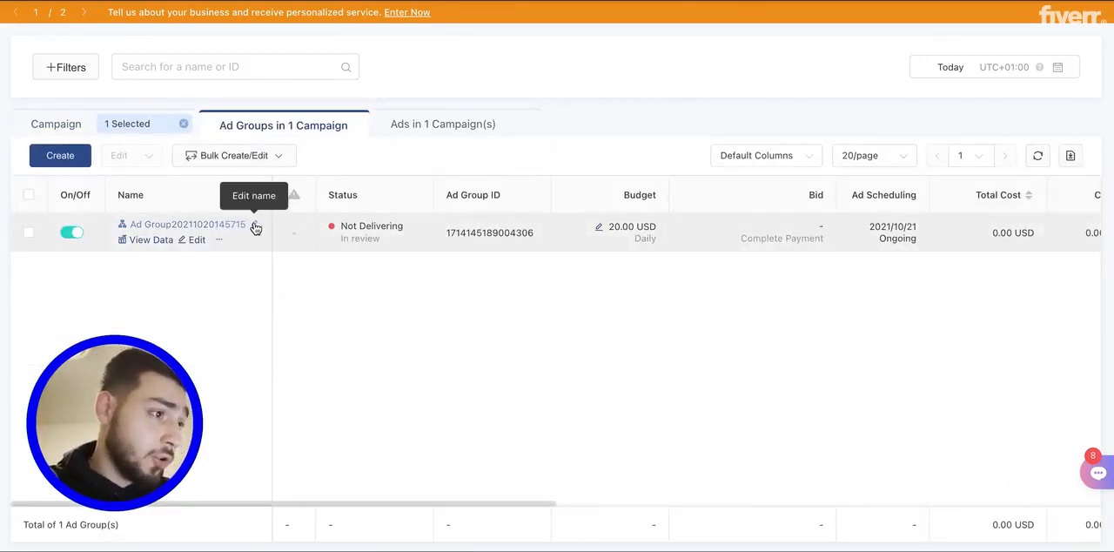
- Rename the campaign's ad group as "Beauty and personal care"
{"action": "left_click", "coordinate": [255, 227]}
{"action": "triple_click", "coordinate": [340, 211]}
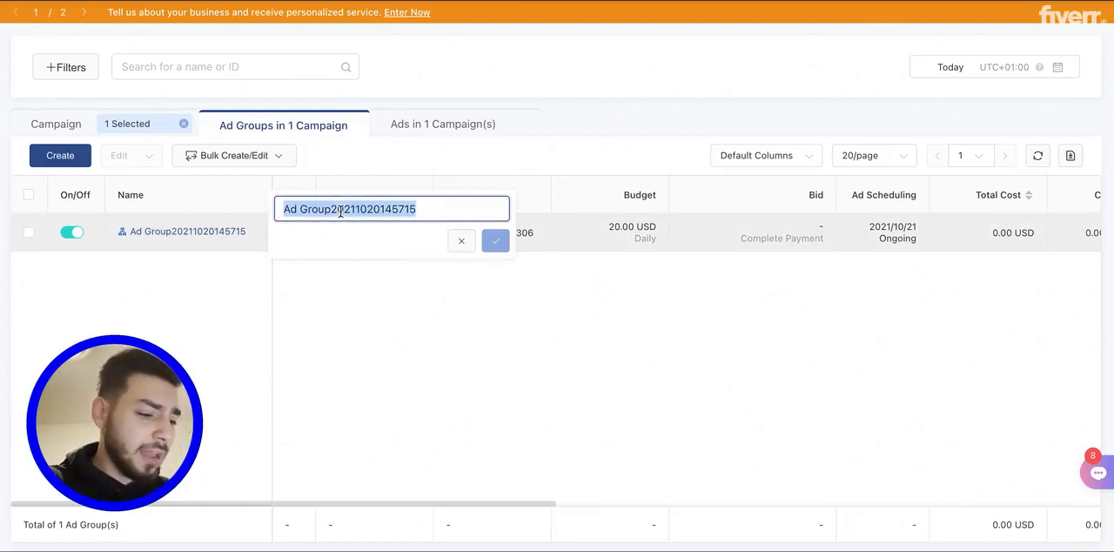
{"action": "type", "text": "Beauty and pe"}
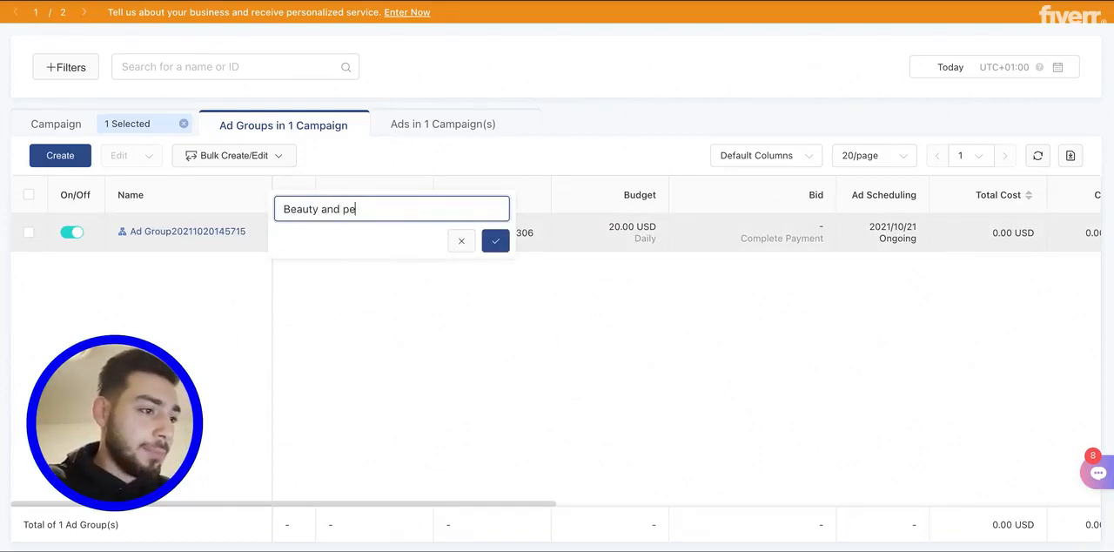
{"action": "type", "text": "rson"}
{"action": "key", "text": "BackSpace"}
{"action": "key", "text": "BackSpace"}
{"action": "type", "text": "i"}
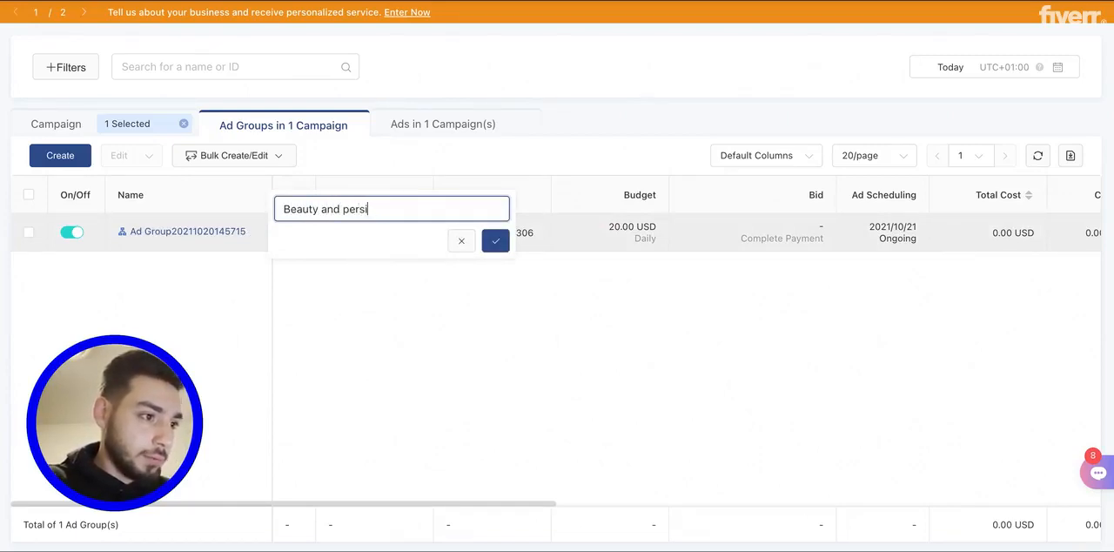
{"action": "key", "text": "BackSpace"}
{"action": "type", "text": "onal care"}
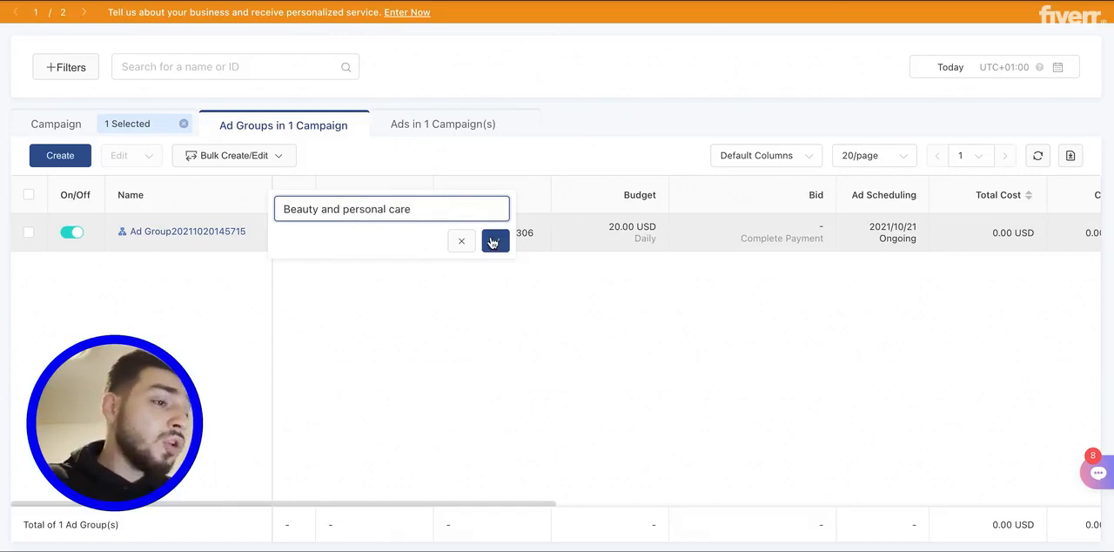
{"action": "left_click", "coordinate": [493, 242]}
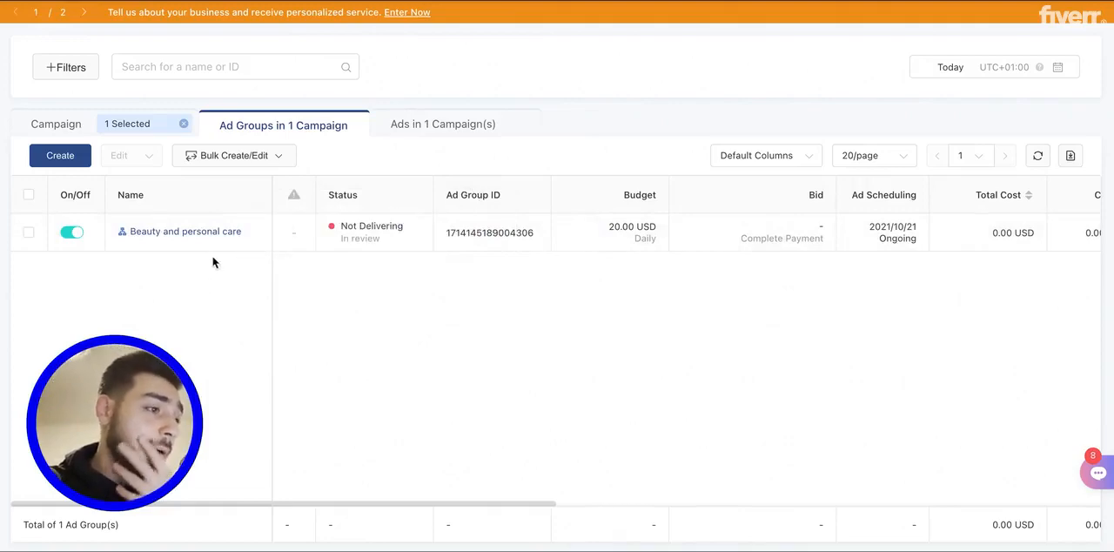
- Duplicate the Beauty and personal care ad group with 4 copies into the existing campaign Product Name - Test 1
{"action": "mouse_move", "coordinate": [279, 245]}
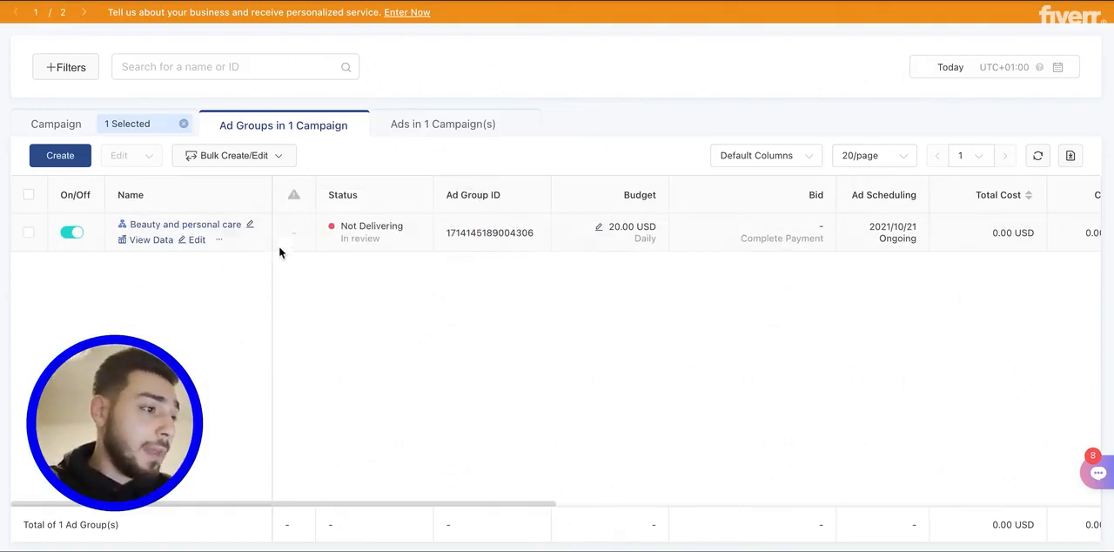
{"action": "left_click", "coordinate": [189, 240]}
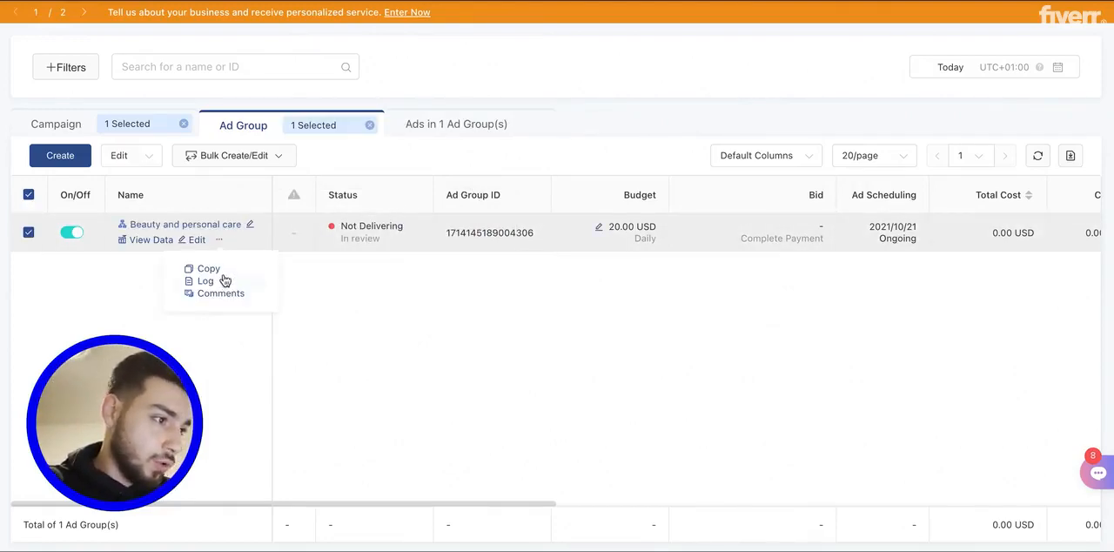
{"action": "left_click", "coordinate": [214, 268]}
{"action": "left_click", "coordinate": [540, 161]}
{"action": "left_click", "coordinate": [539, 161]}
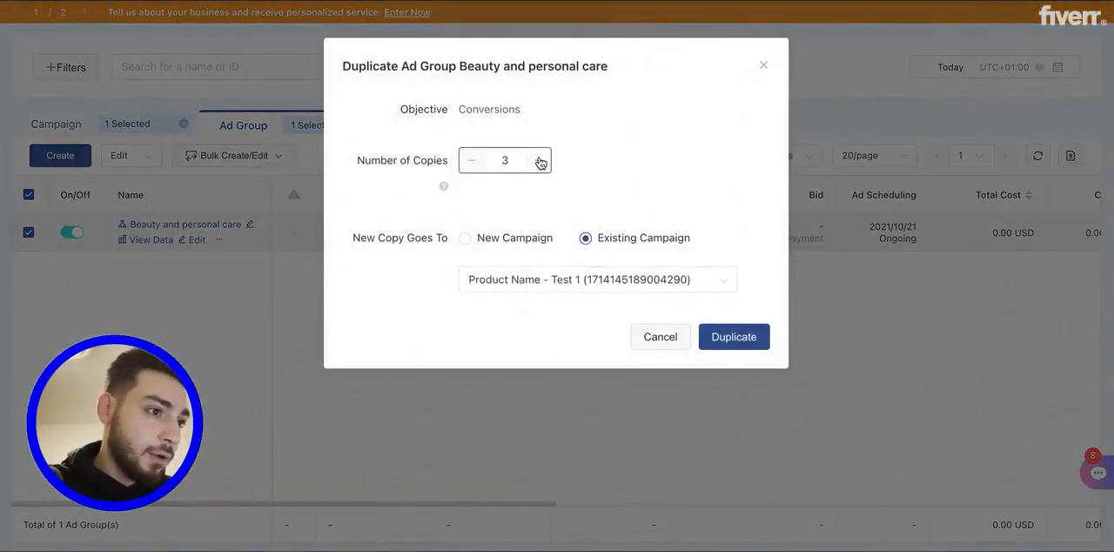
{"action": "left_click", "coordinate": [539, 162]}
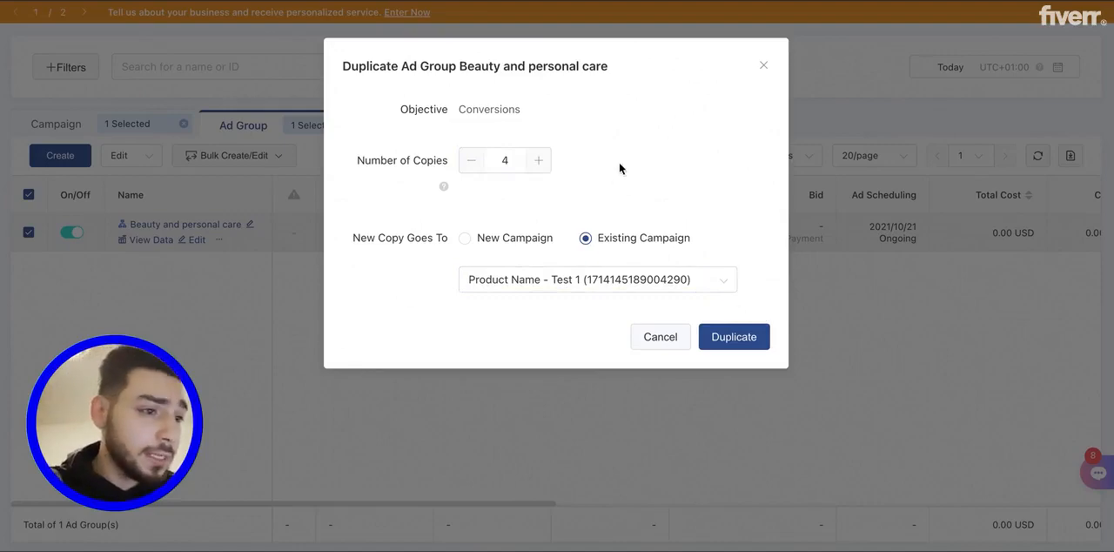
{"action": "left_click", "coordinate": [729, 337]}
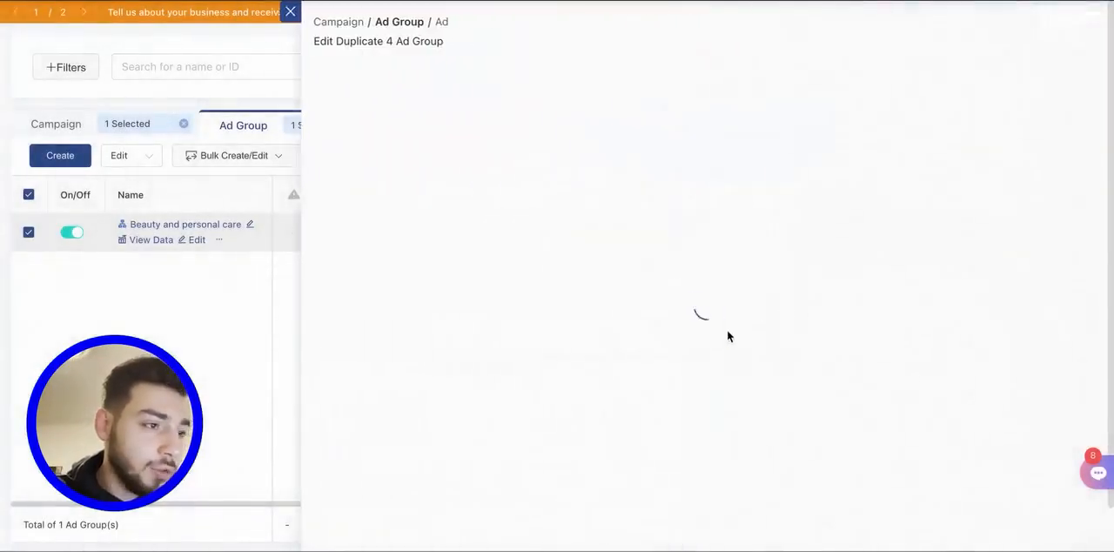
- Keep the settings of the duplicated ad groups and complete the duplication
{"action": "scroll", "coordinate": [696, 322], "scroll_direction": "down", "scroll_amount": 10}
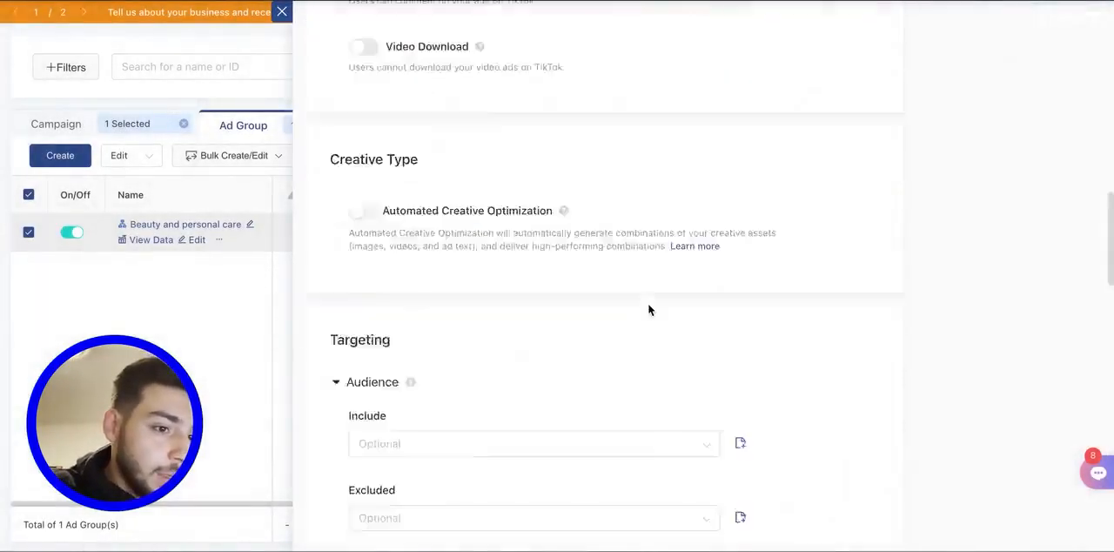
{"action": "scroll", "coordinate": [679, 374], "scroll_direction": "down", "scroll_amount": 15}
{"action": "left_click", "coordinate": [874, 522]}
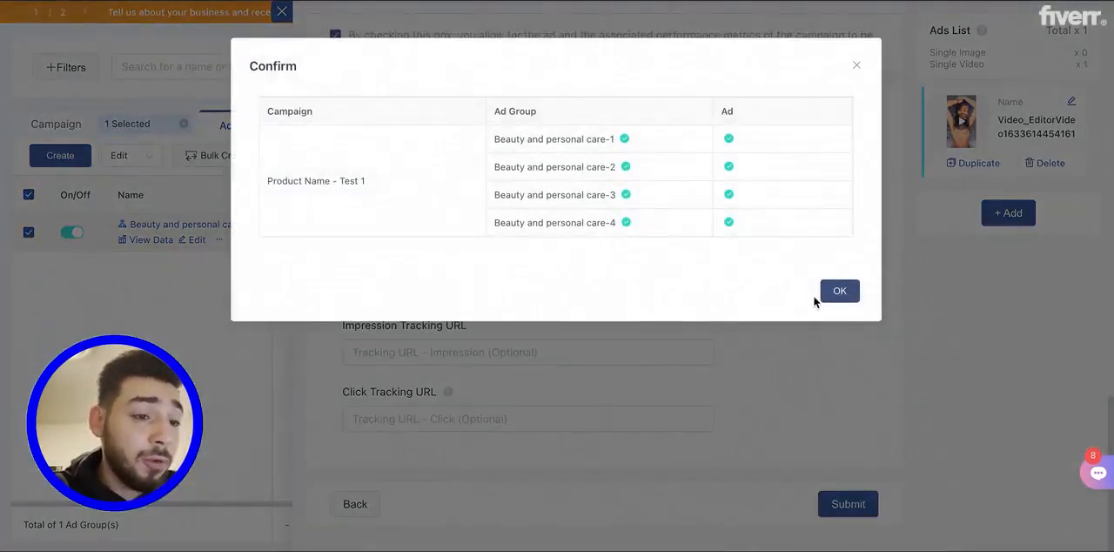
{"action": "left_click", "coordinate": [843, 292]}
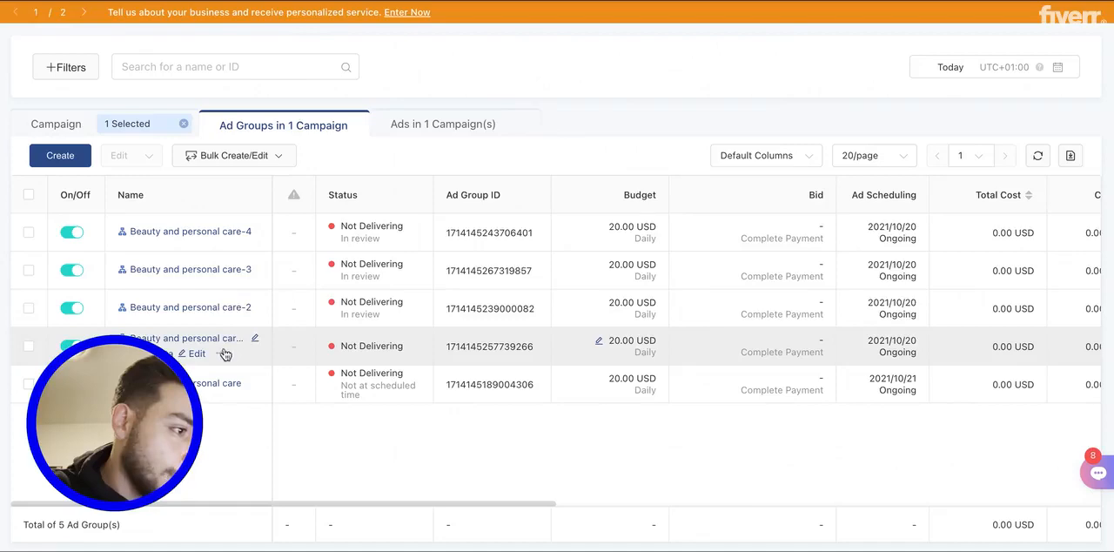
- Open the Beauty and personal care-1 ad group for editing and expand its included interests under Interest & Behavior
{"action": "left_click", "coordinate": [195, 353]}
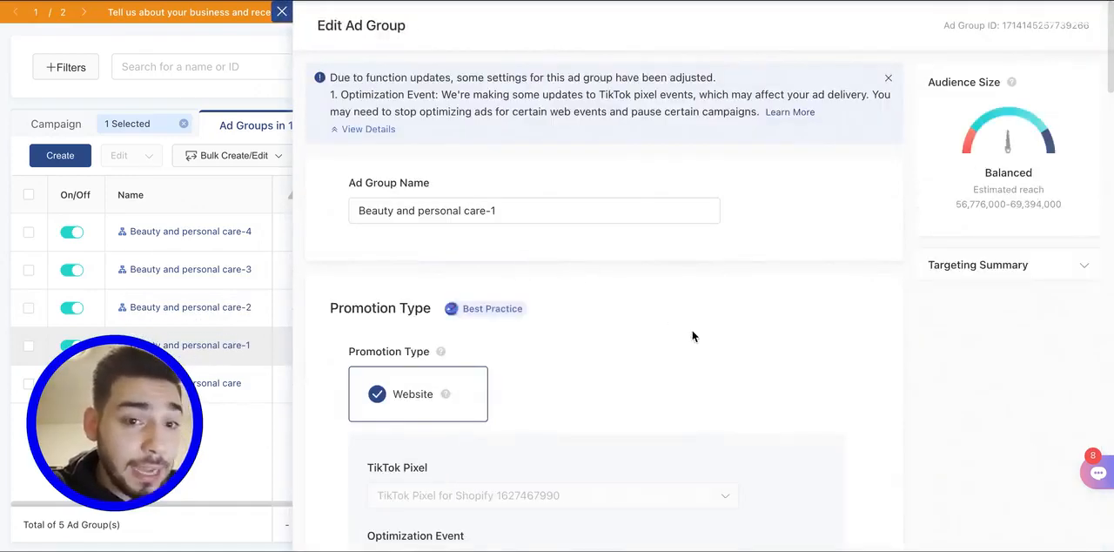
{"action": "scroll", "coordinate": [693, 336], "scroll_direction": "down", "scroll_amount": 15}
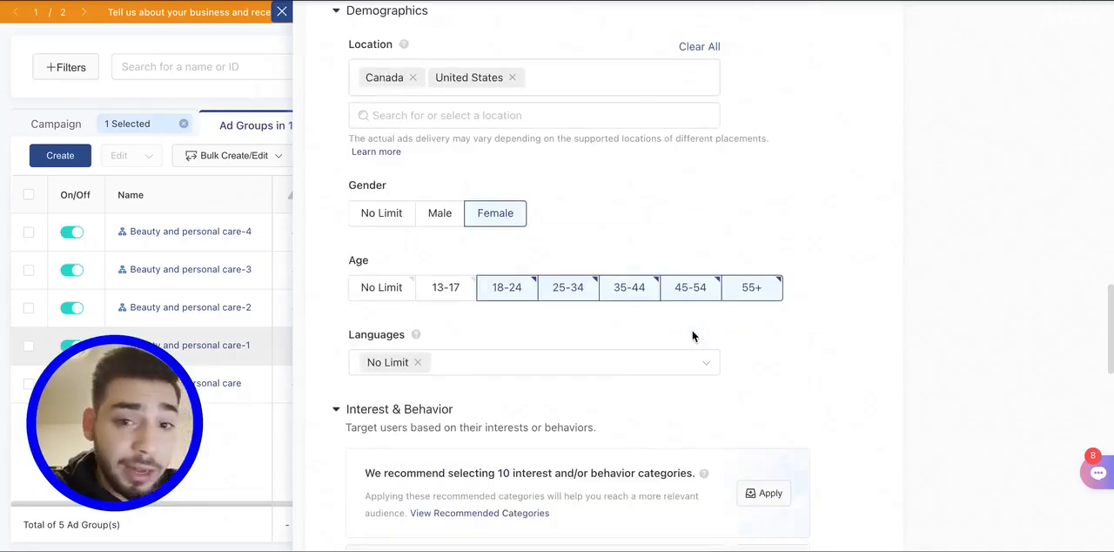
{"action": "scroll", "coordinate": [692, 336], "scroll_direction": "up", "scroll_amount": 1}
{"action": "scroll", "coordinate": [692, 336], "scroll_direction": "up", "scroll_amount": 3}
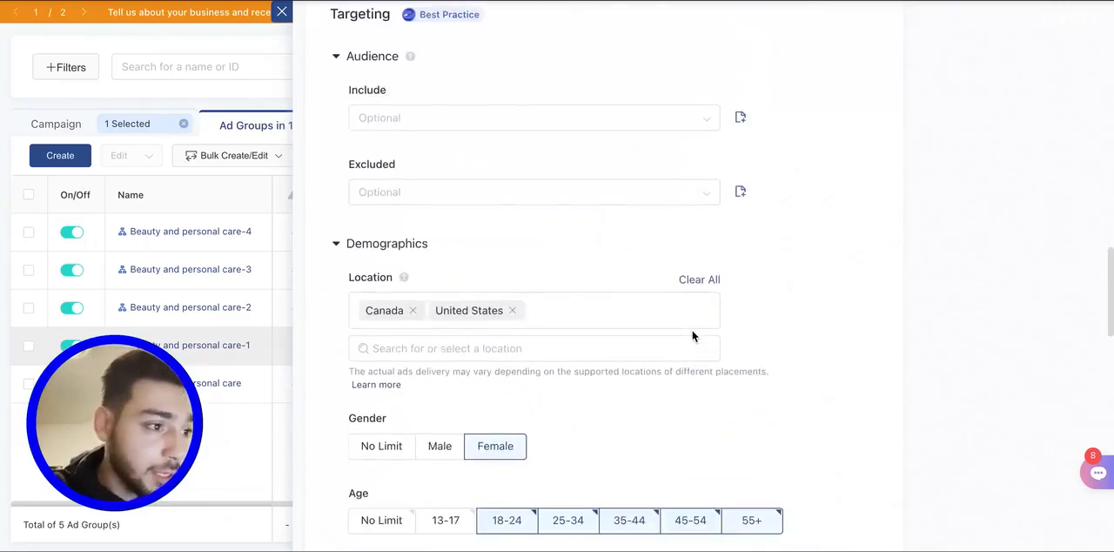
{"action": "scroll", "coordinate": [692, 336], "scroll_direction": "down", "scroll_amount": 1}
{"action": "scroll", "coordinate": [693, 336], "scroll_direction": "down", "scroll_amount": 6}
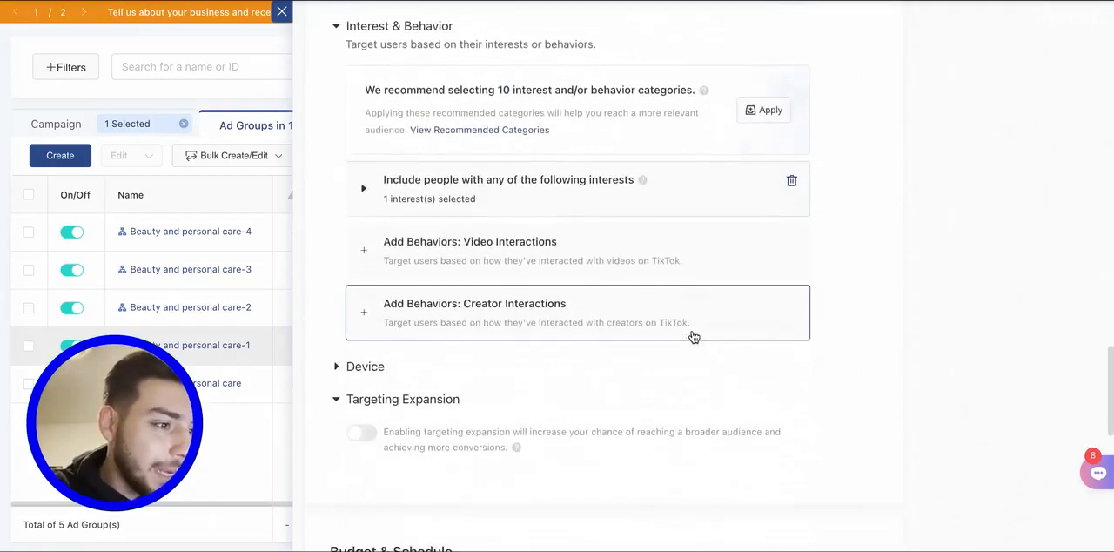
{"action": "scroll", "coordinate": [694, 333], "scroll_direction": "up", "scroll_amount": 1}
{"action": "left_click", "coordinate": [387, 235]}
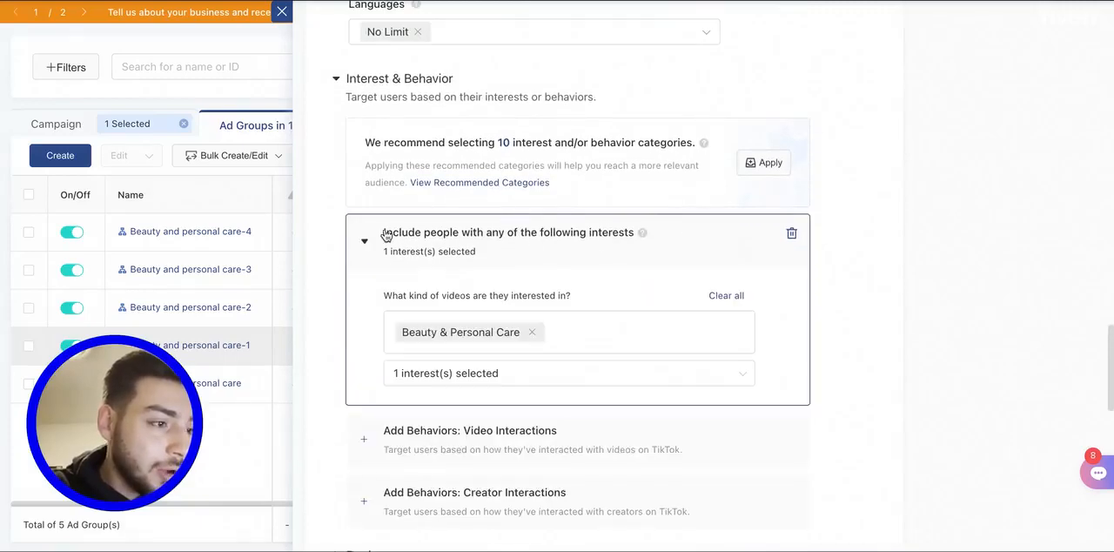
- Replace the Beauty & Personal Care interest with Apparel & Accessories in the ad group's targeting
{"action": "left_click", "coordinate": [531, 332]}
{"action": "left_click", "coordinate": [529, 324]}
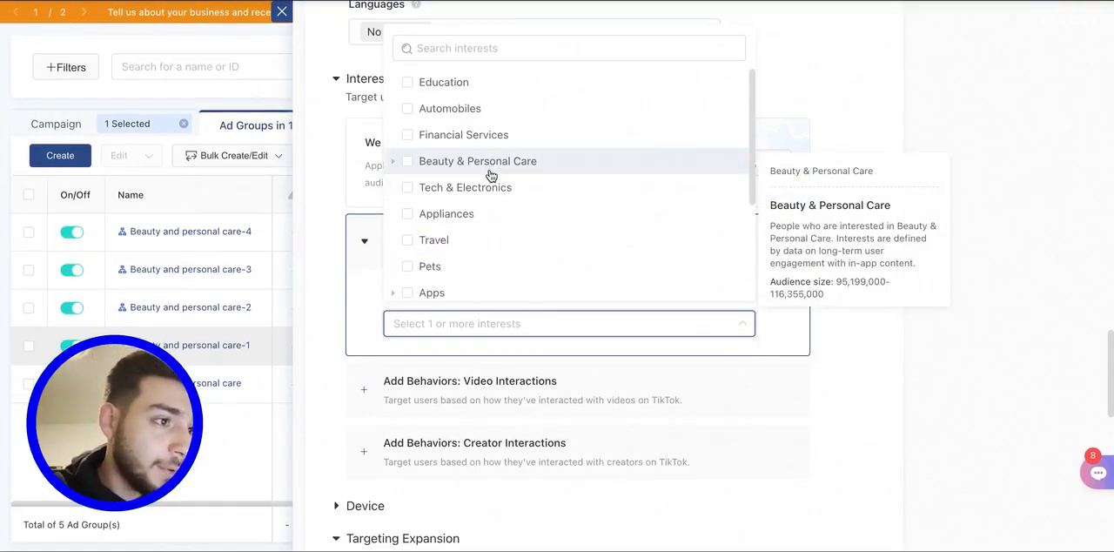
{"action": "scroll", "coordinate": [483, 174], "scroll_direction": "down", "scroll_amount": 2}
{"action": "scroll", "coordinate": [491, 176], "scroll_direction": "down", "scroll_amount": 1}
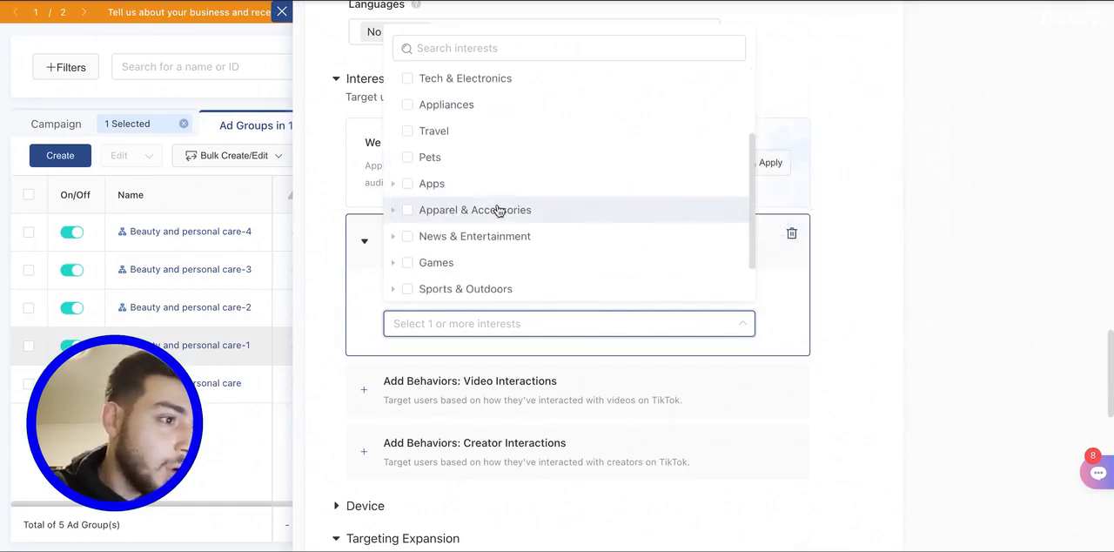
{"action": "left_click", "coordinate": [448, 207]}
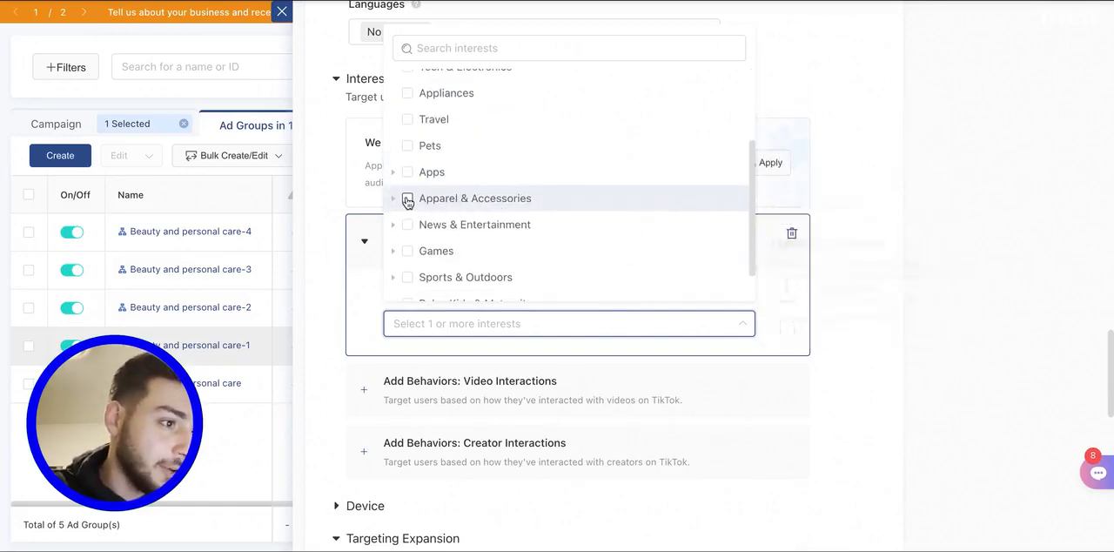
{"action": "left_click", "coordinate": [372, 306]}
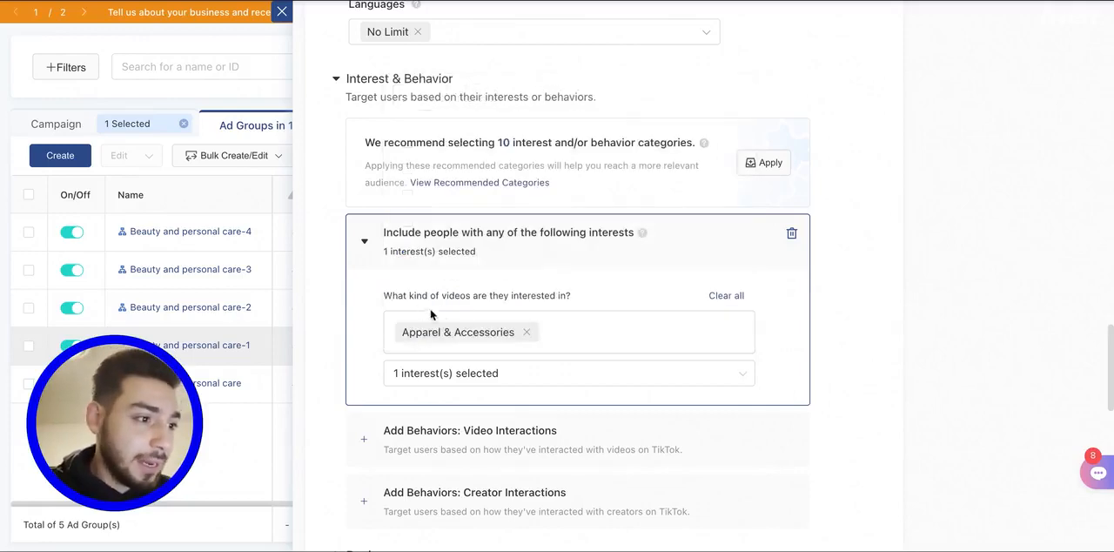
- Reuse the interest's name to rename the ad group as "Apparel & Accessories", and close the editor without submitting
{"action": "left_click_drag", "start_coordinate": [516, 332], "coordinate": [394, 334]}
{"action": "key", "text": "super+c"}
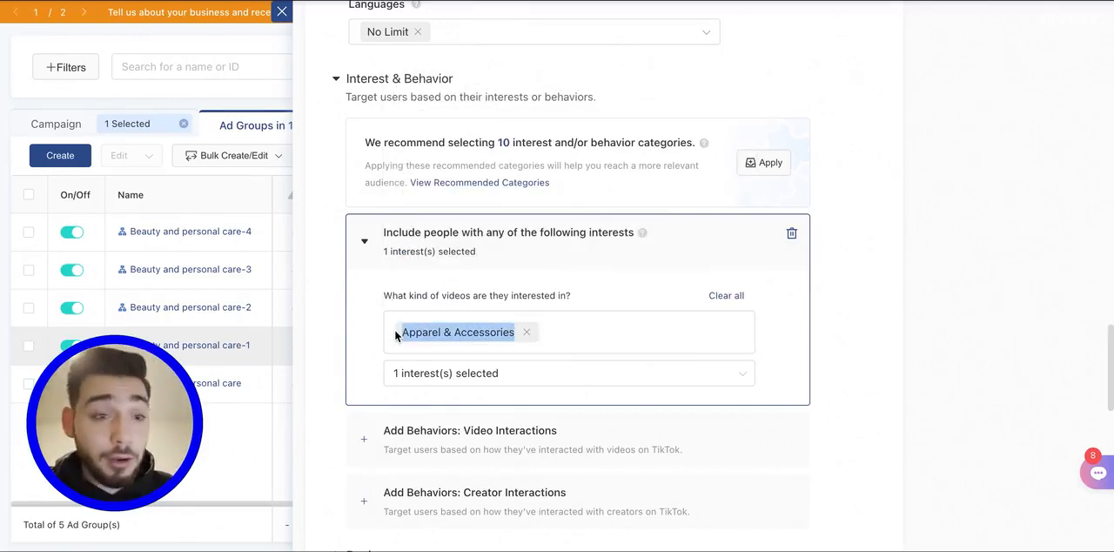
{"action": "scroll", "coordinate": [478, 331], "scroll_direction": "up", "scroll_amount": 20}
{"action": "triple_click", "coordinate": [487, 64]}
{"action": "key", "text": "super+v"}
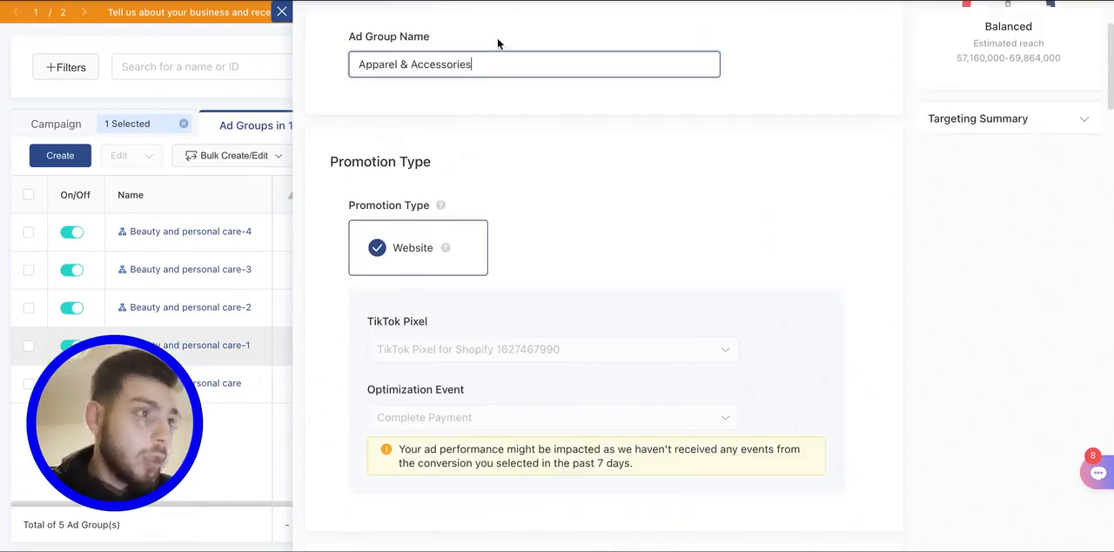
{"action": "left_click", "coordinate": [511, 32]}
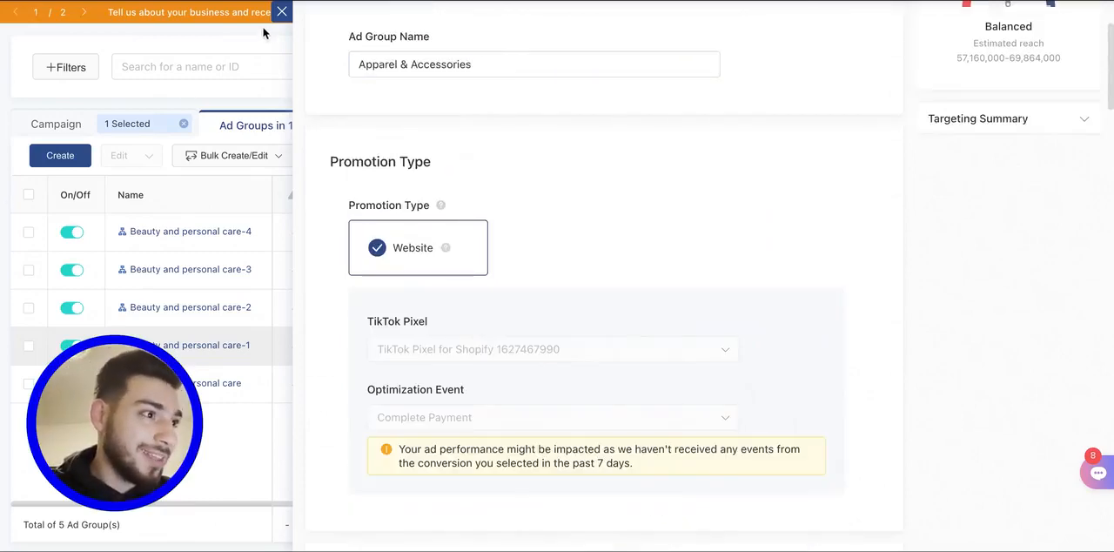
{"action": "left_click", "coordinate": [282, 12]}
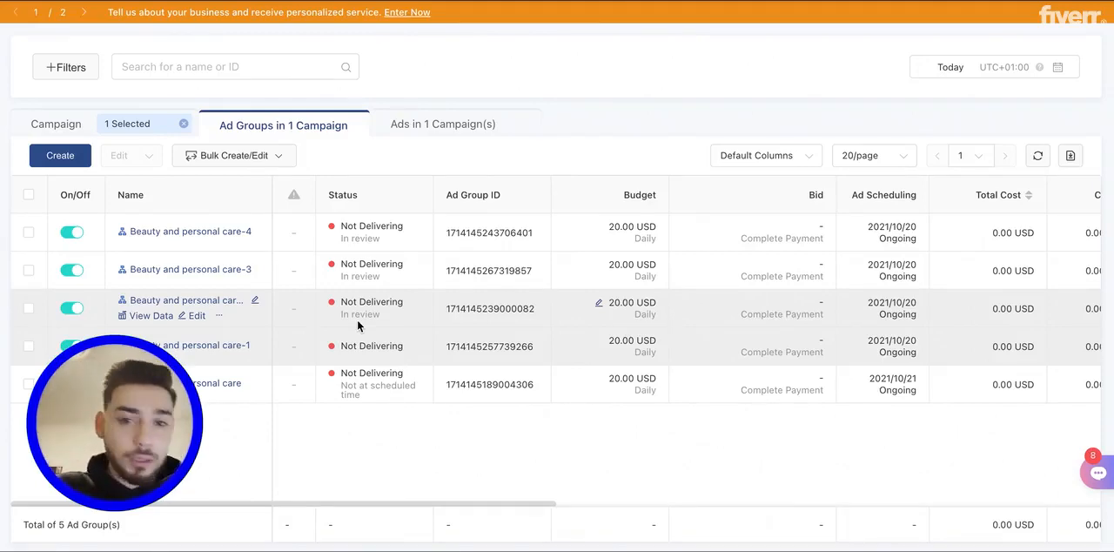
- Select the Beauty and personal care-2, Beauty and personal care-1 and Beauty and personal care ad groups in the list
{"action": "left_click", "coordinate": [28, 308]}
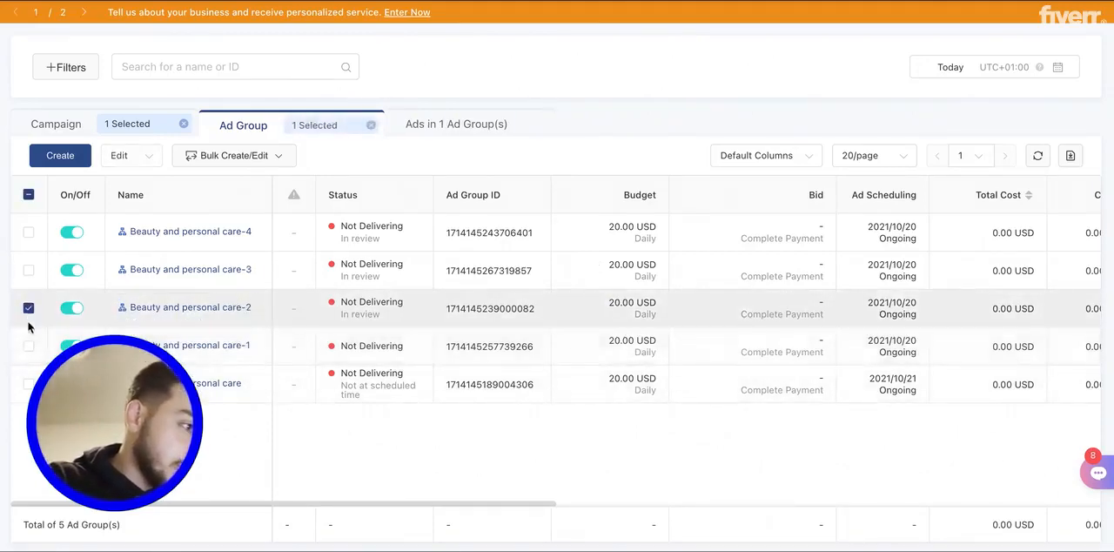
{"action": "left_click", "coordinate": [27, 345]}
{"action": "left_click", "coordinate": [27, 385]}
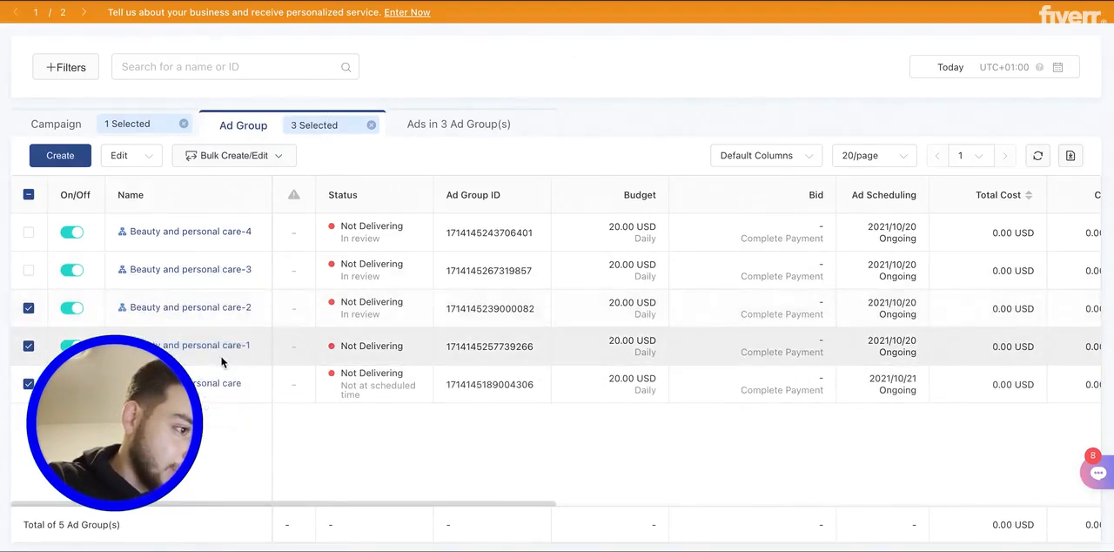
- Try to duplicate the Beauty and personal care-1 ad group into a new campaign named "Product Name - Scale CBO"
{"action": "left_click", "coordinate": [213, 387]}
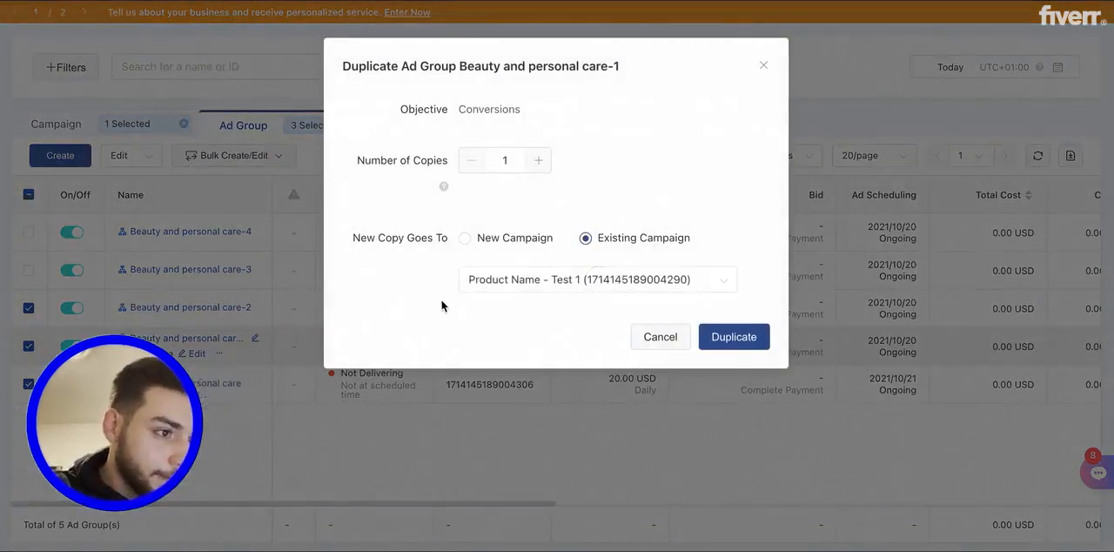
{"action": "left_click", "coordinate": [466, 238]}
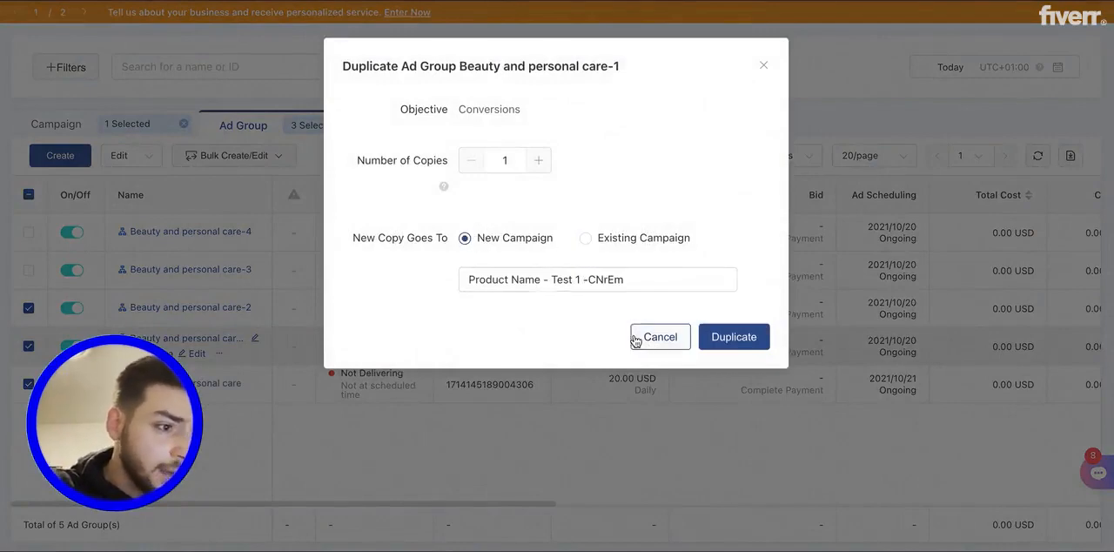
{"action": "left_click_drag", "start_coordinate": [630, 279], "coordinate": [554, 279]}
{"action": "type", "text": "Scale"}
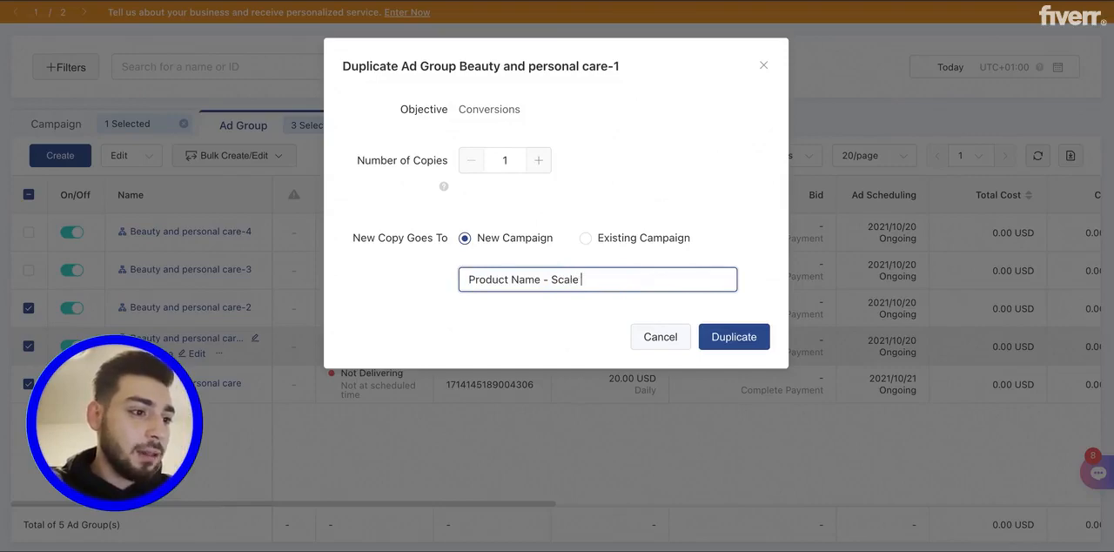
{"action": "type", "text": " CBO"}
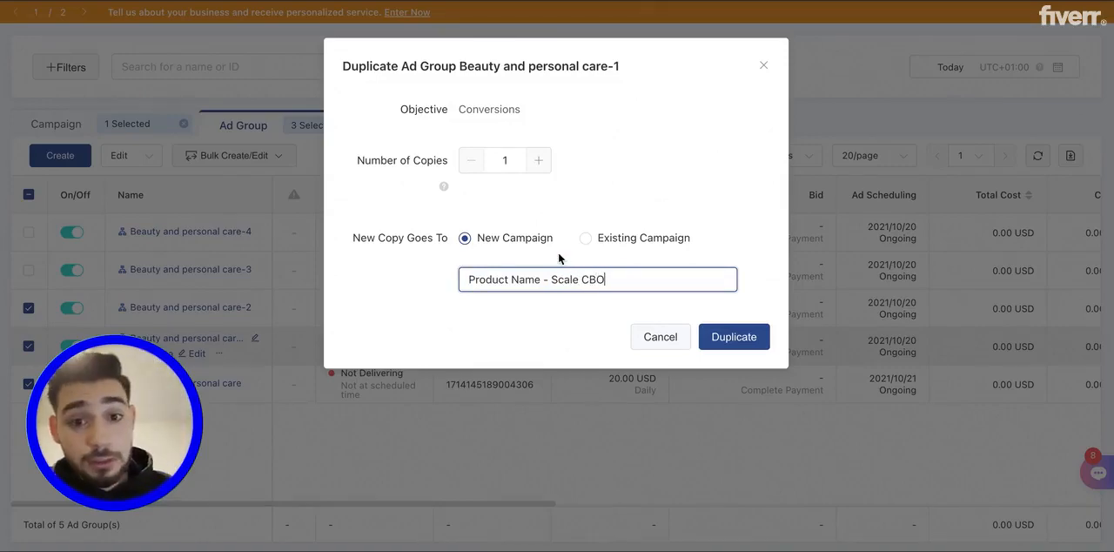
{"action": "left_click", "coordinate": [748, 341]}
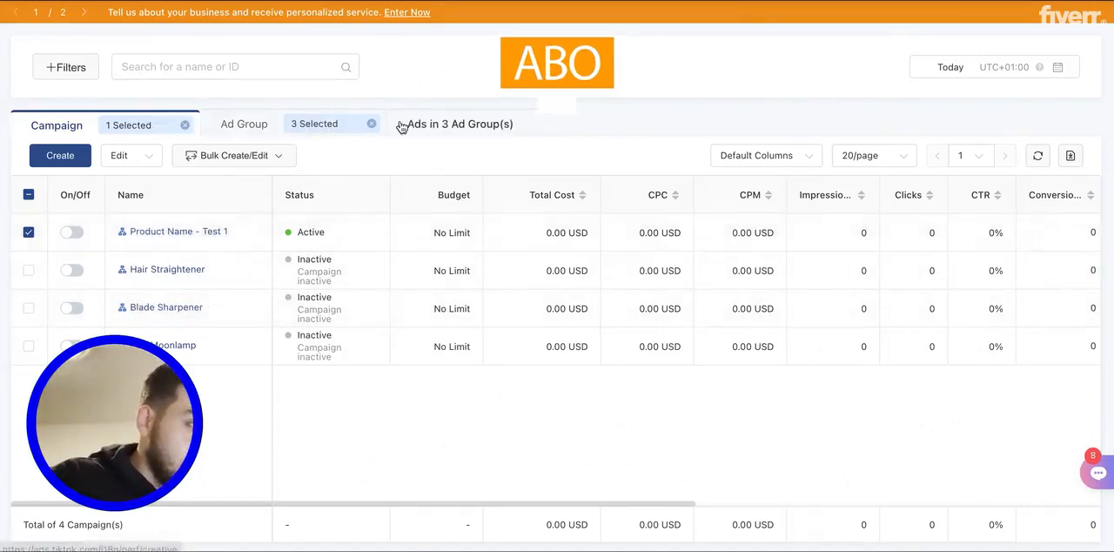
- Show the ad groups of the selected Product Name - Test 1 campaign
{"action": "left_click", "coordinate": [241, 136]}
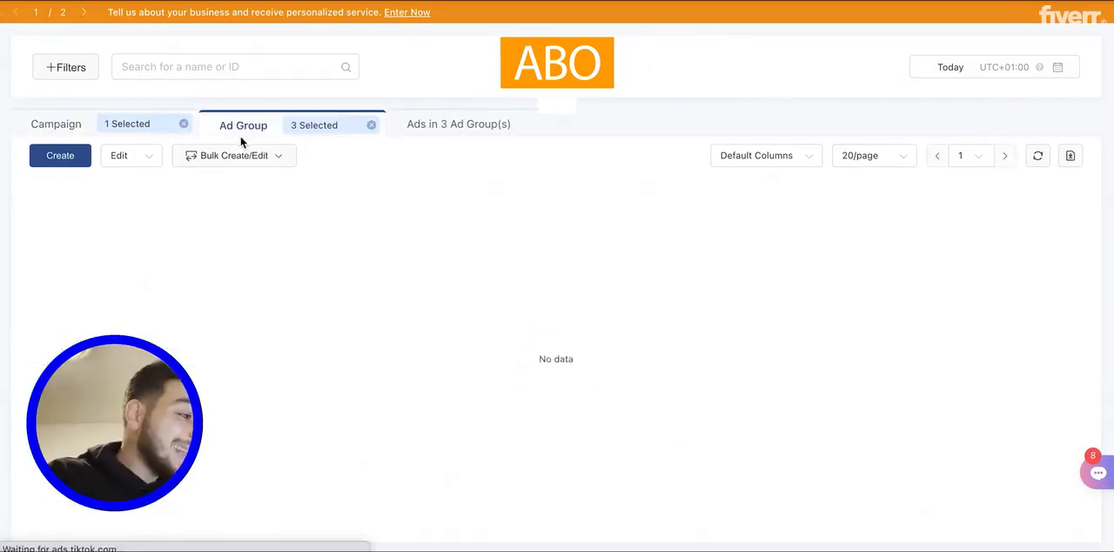